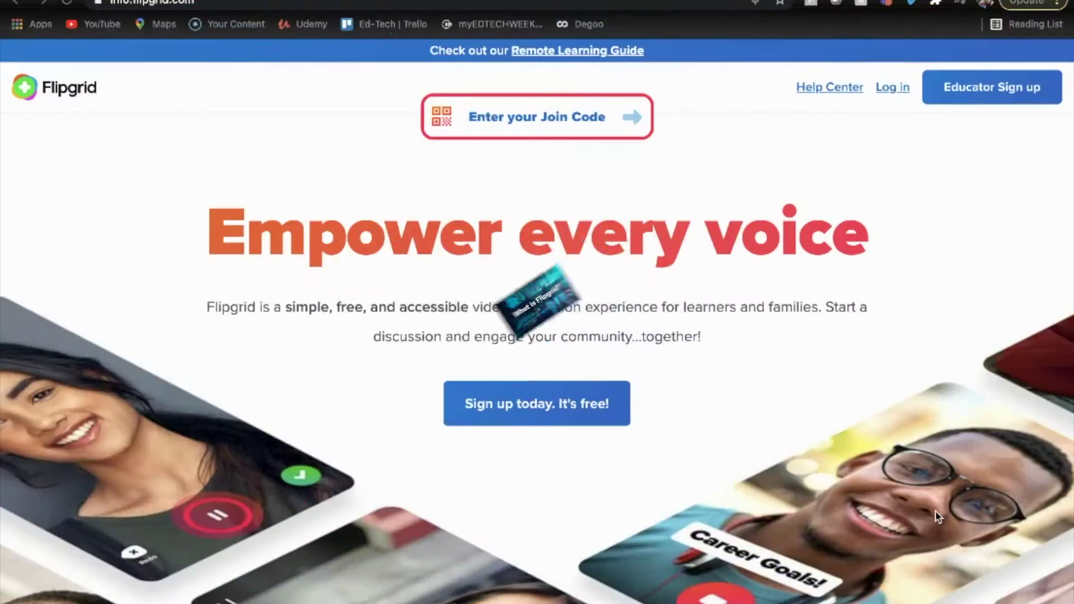
- Browse the available group cover images
scroll(935, 511, "down", 3)
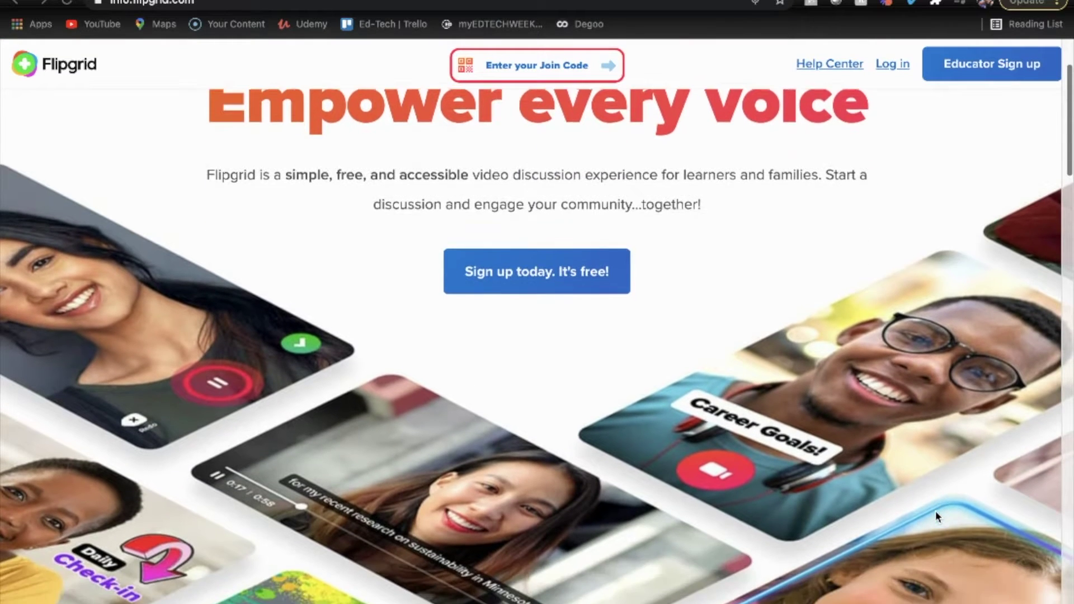
scroll(935, 511, "down", 5)
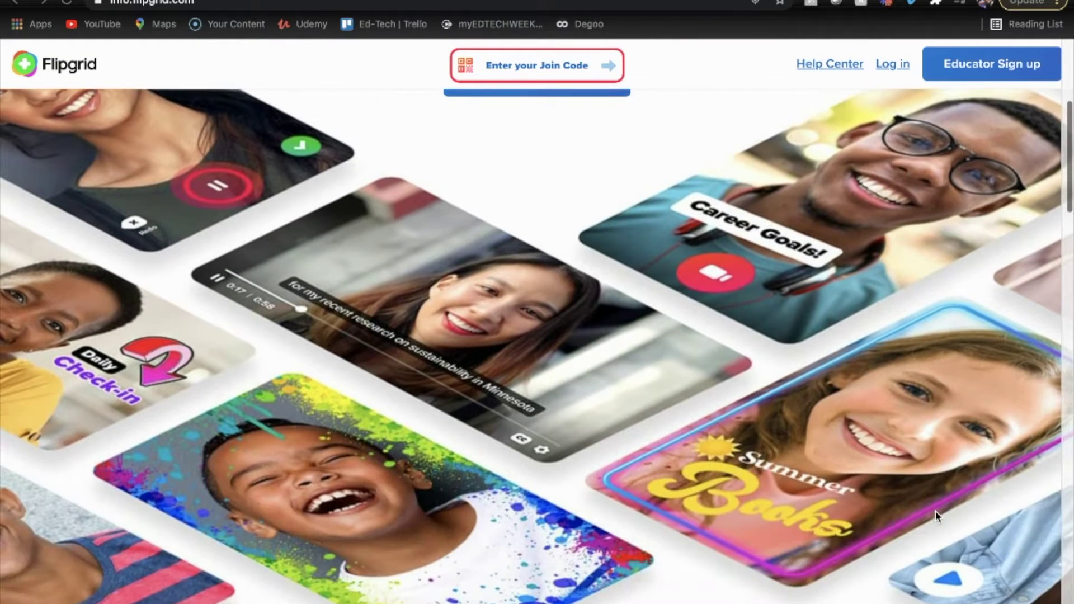
scroll(935, 511, "down", 10)
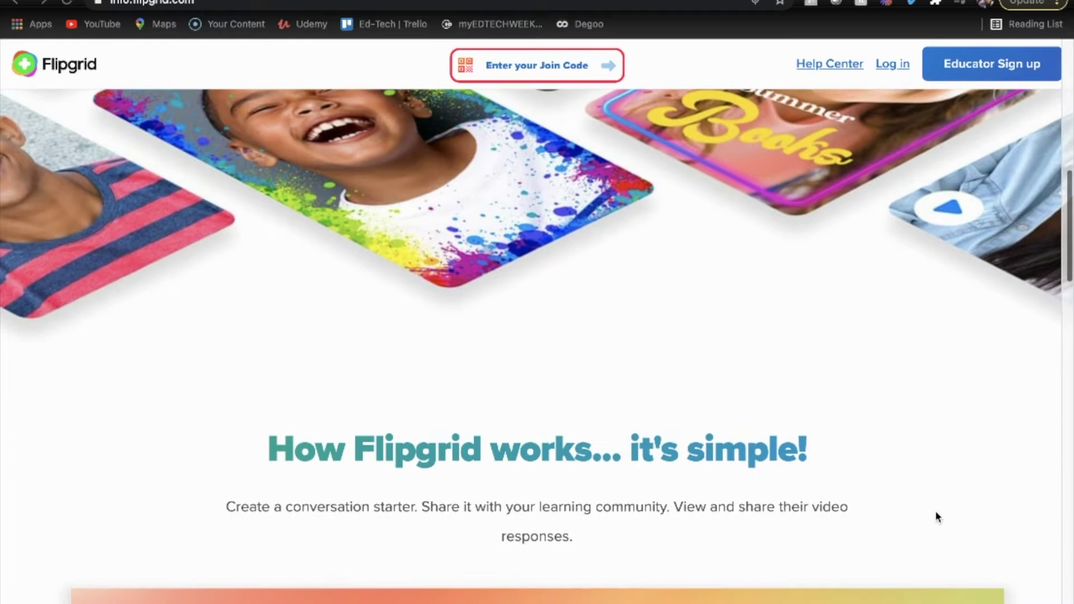
scroll(935, 514, "down", 15)
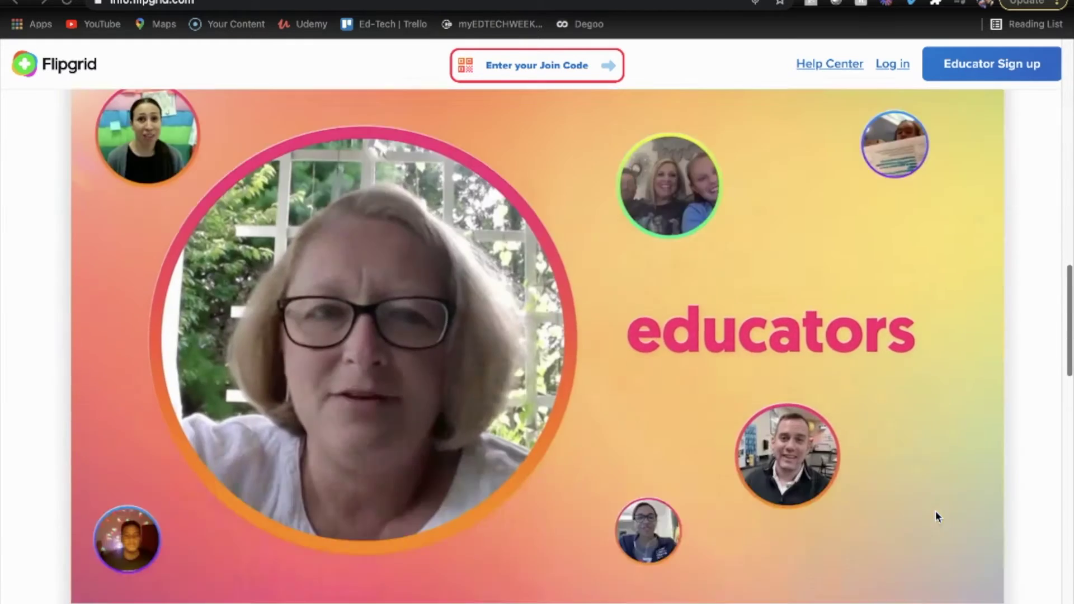
scroll(937, 515, "down", 8)
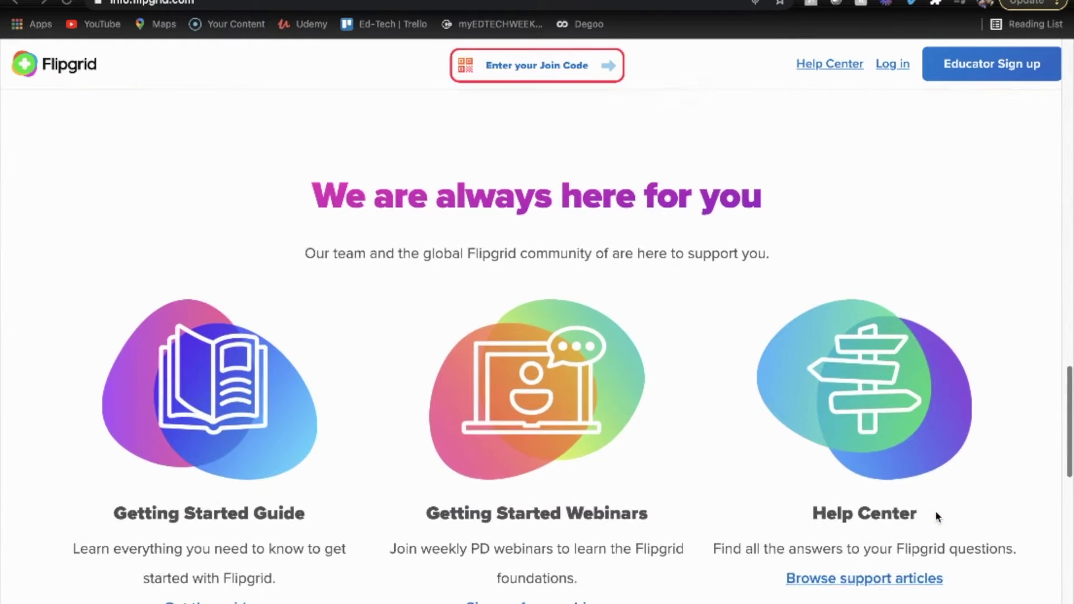
scroll(936, 511, "down", 15)
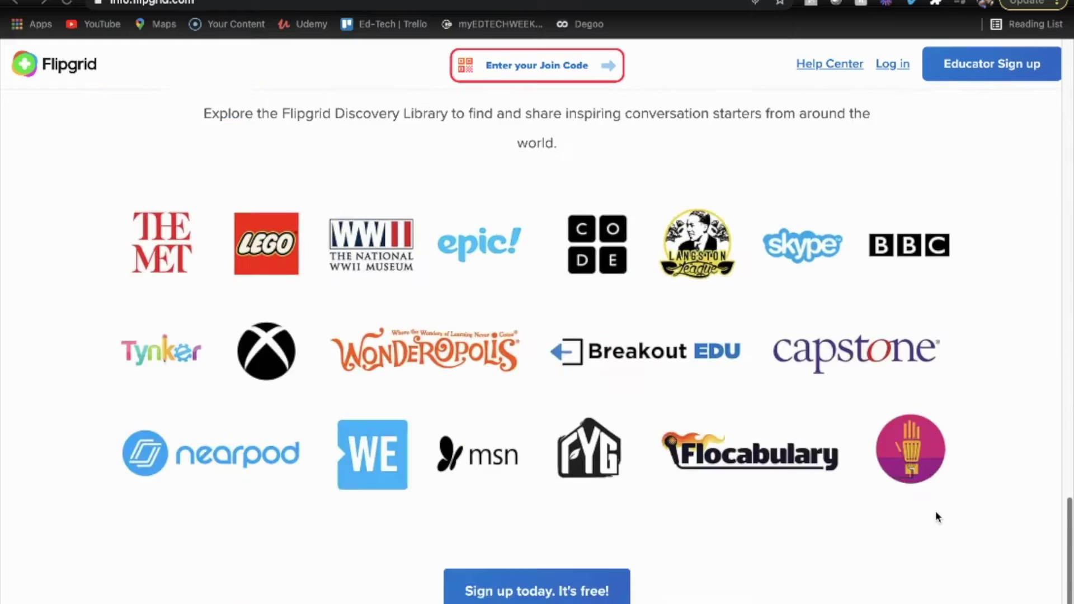
scroll(935, 512, "up", 20)
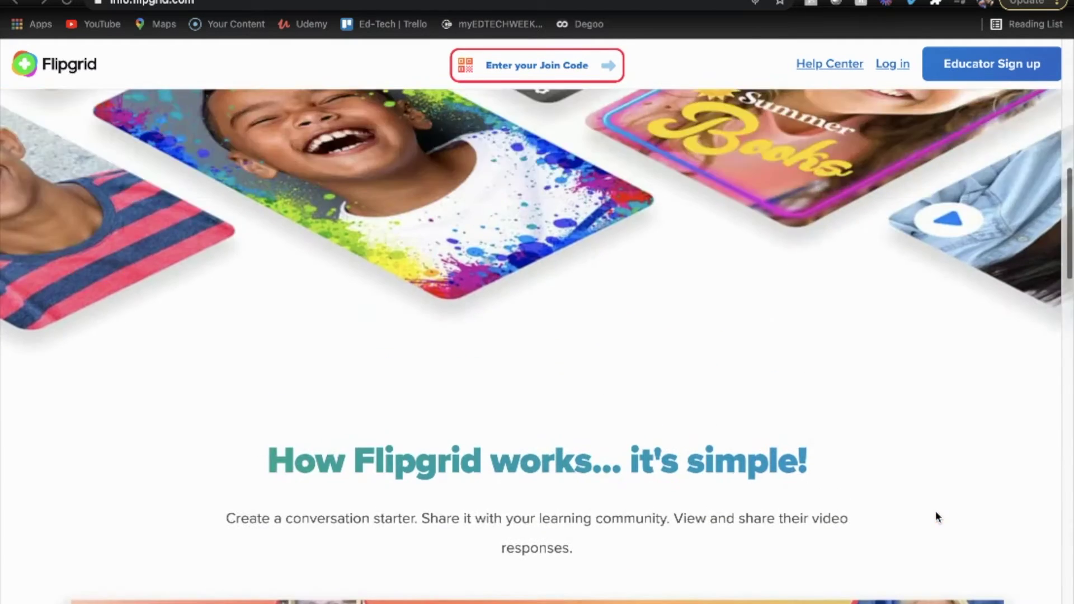
scroll(936, 511, "up", 7)
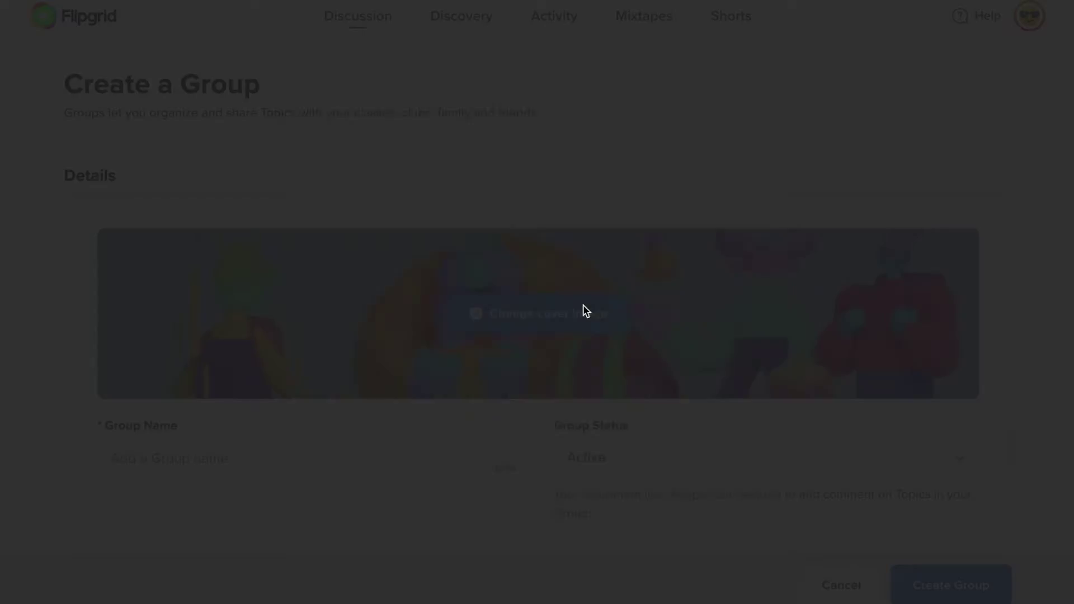
scroll(525, 436, "down", 2)
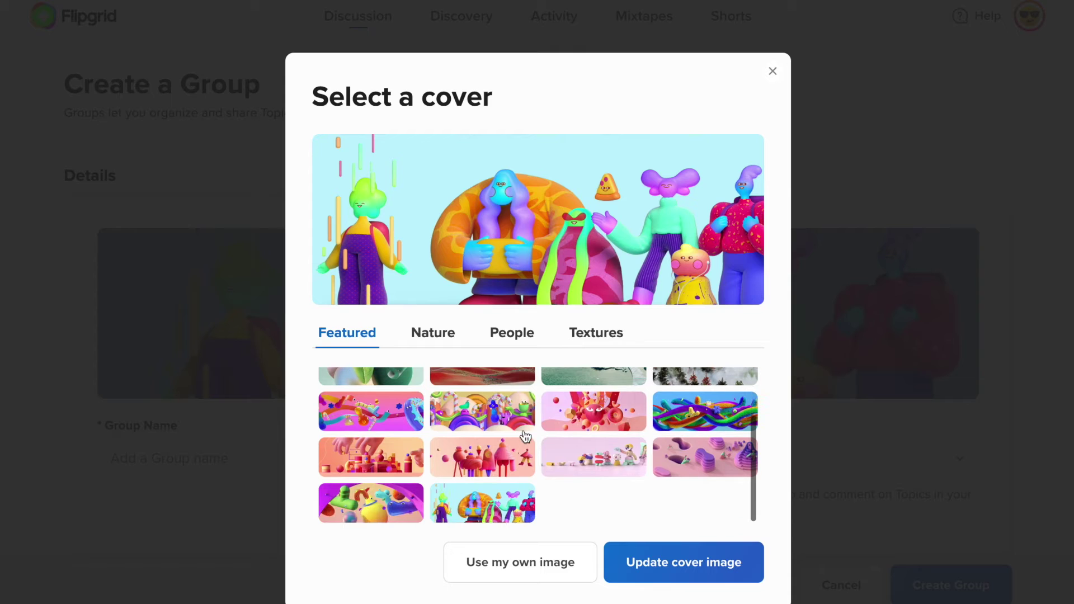
scroll(498, 492, "up", 2)
- Preview the kayak and surfer photo covers, then pick the white hexagon texture
left_click(523, 332)
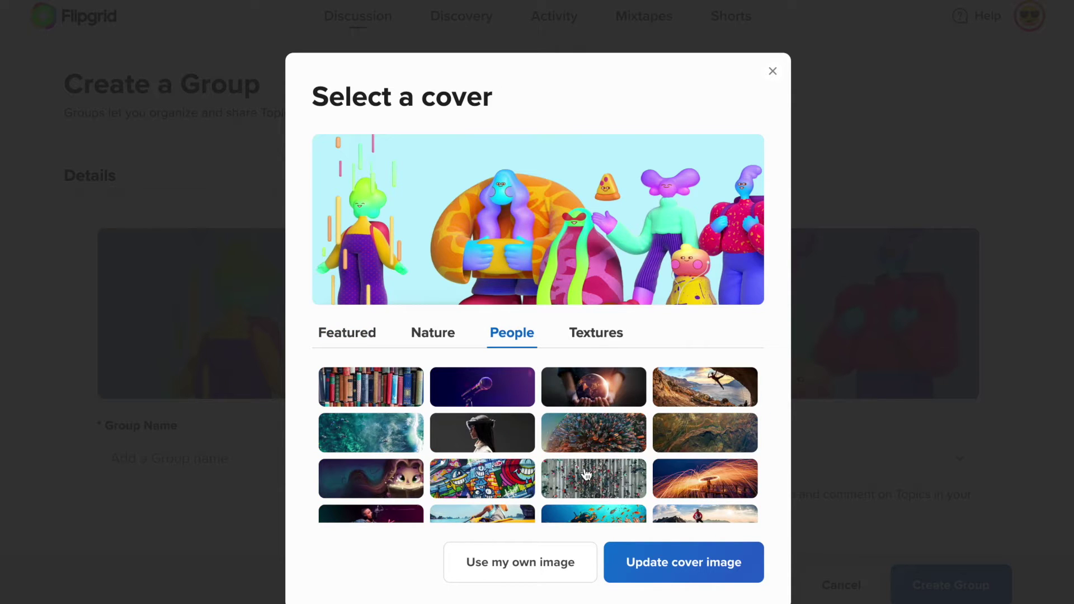
scroll(585, 474, "down", 2)
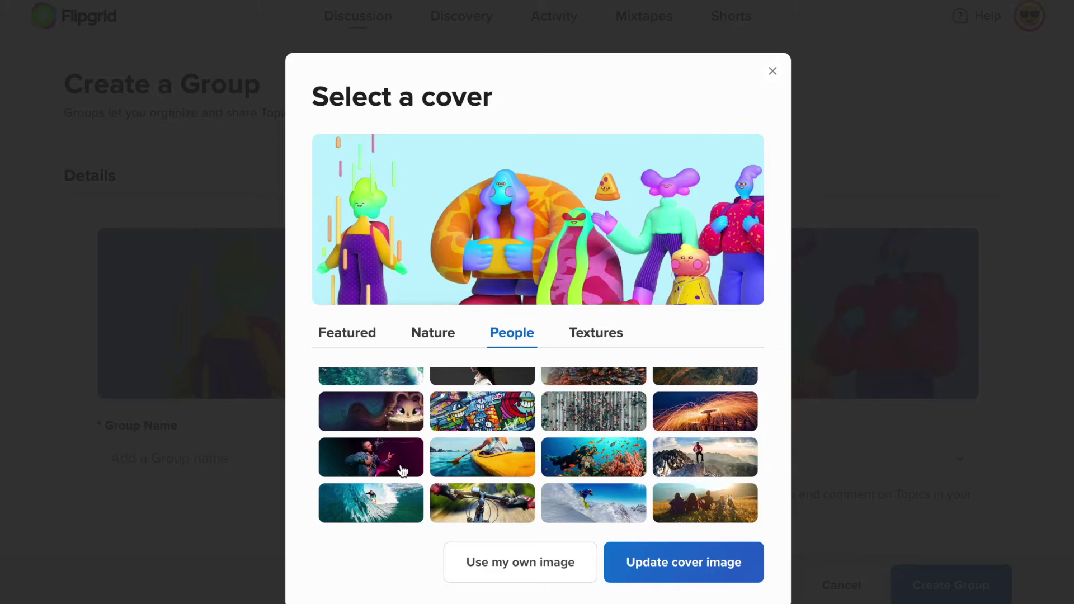
left_click(495, 452)
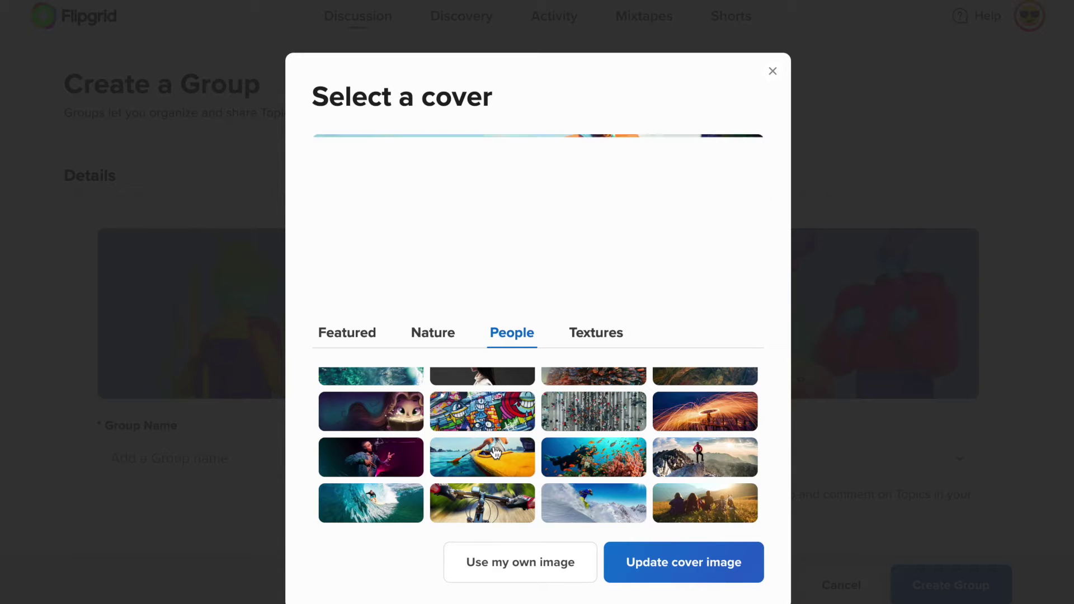
left_click(360, 506)
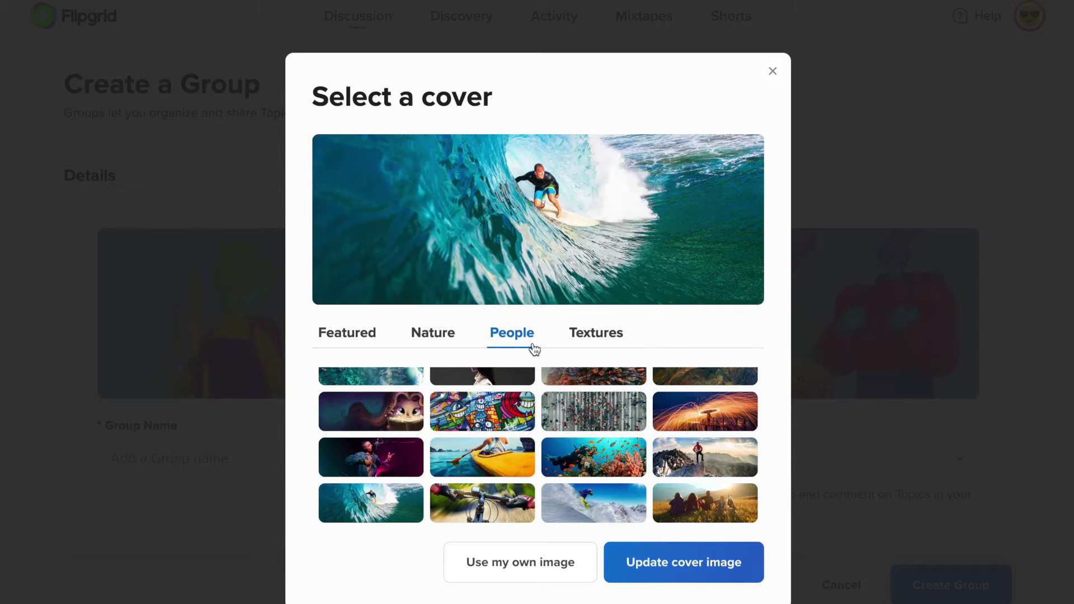
left_click(592, 340)
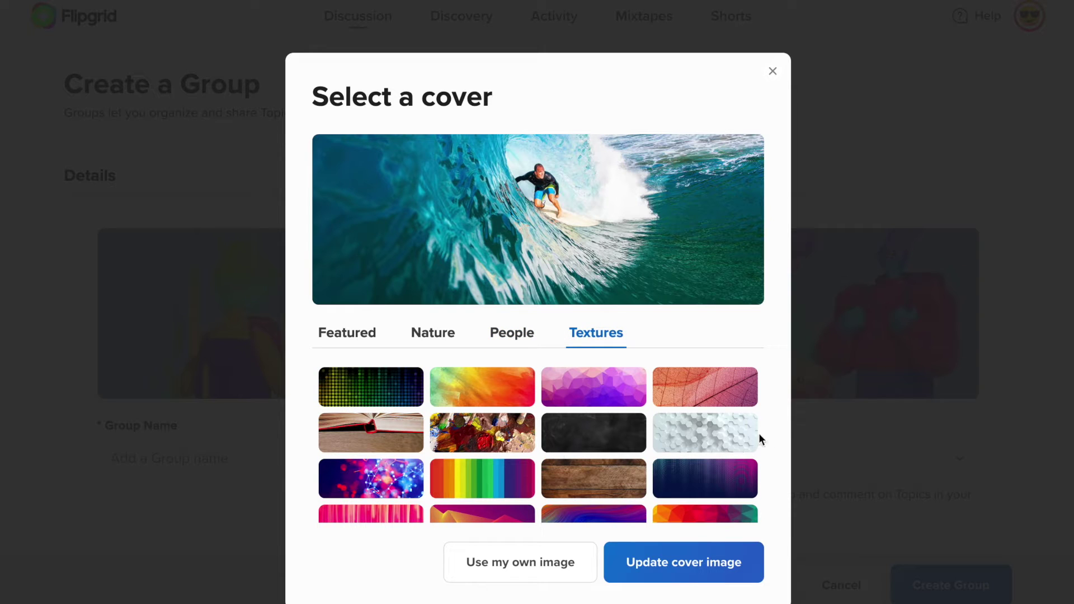
left_click(742, 437)
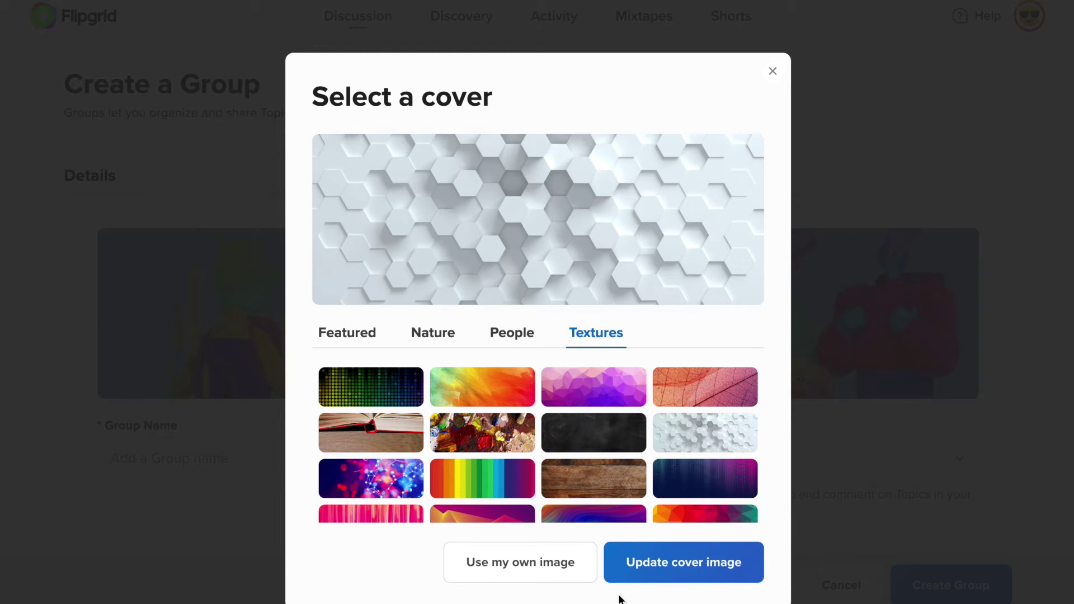
- Apply the hexagon cover and name the new group Ednificent
left_click(646, 576)
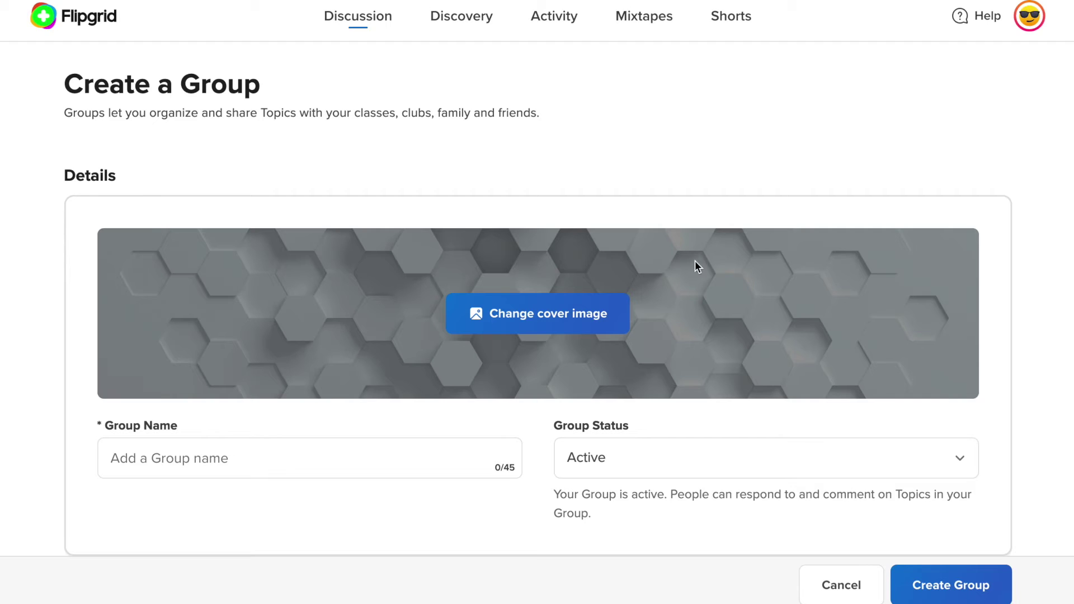
left_click(367, 450)
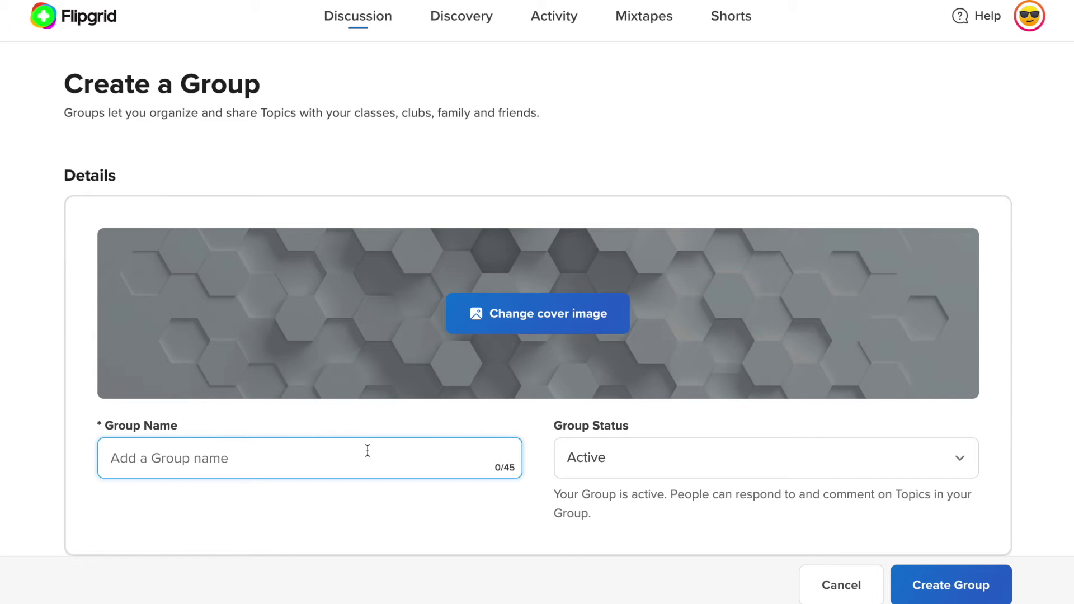
type("Ednificent")
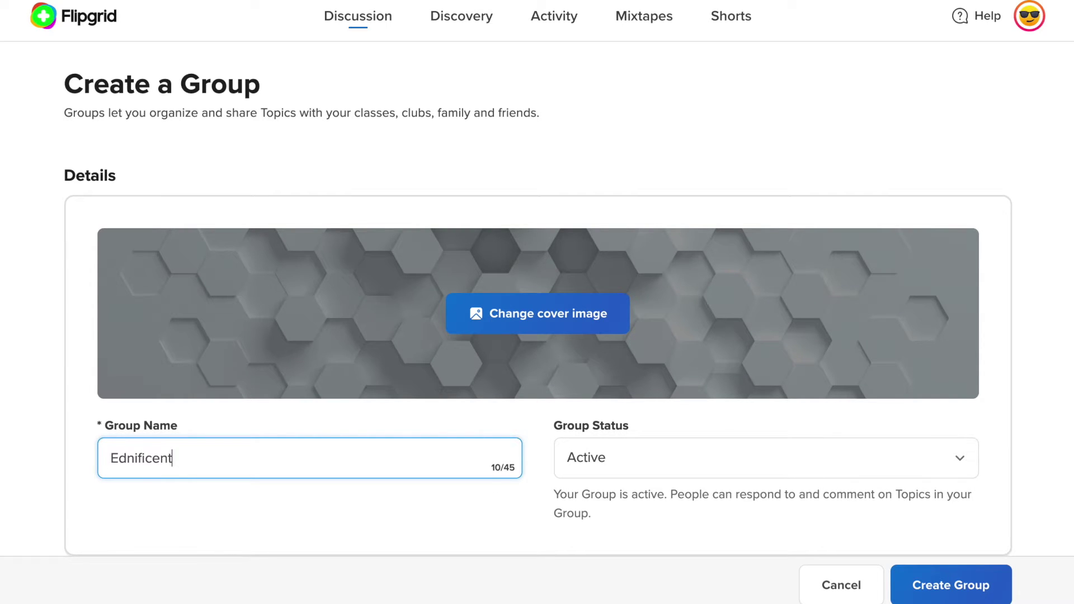
left_click(367, 528)
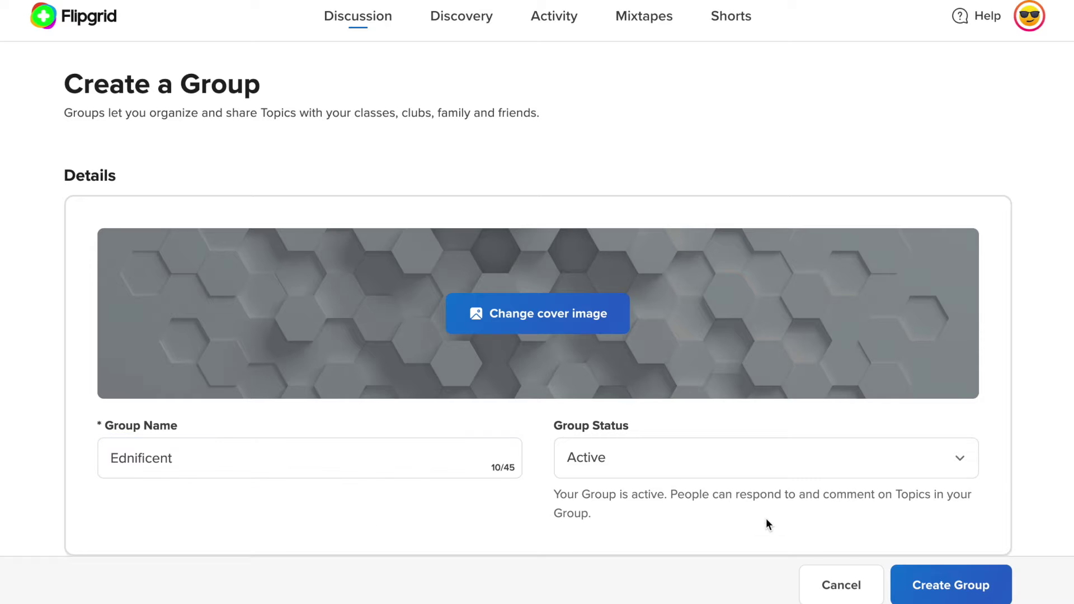
scroll(767, 521, "down", 4)
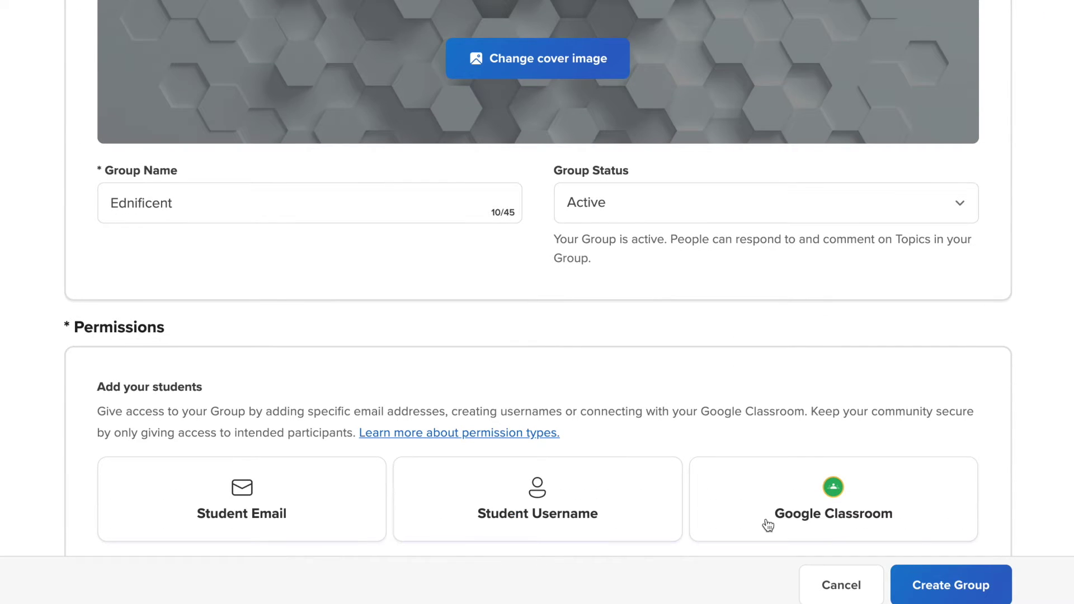
left_click(941, 586)
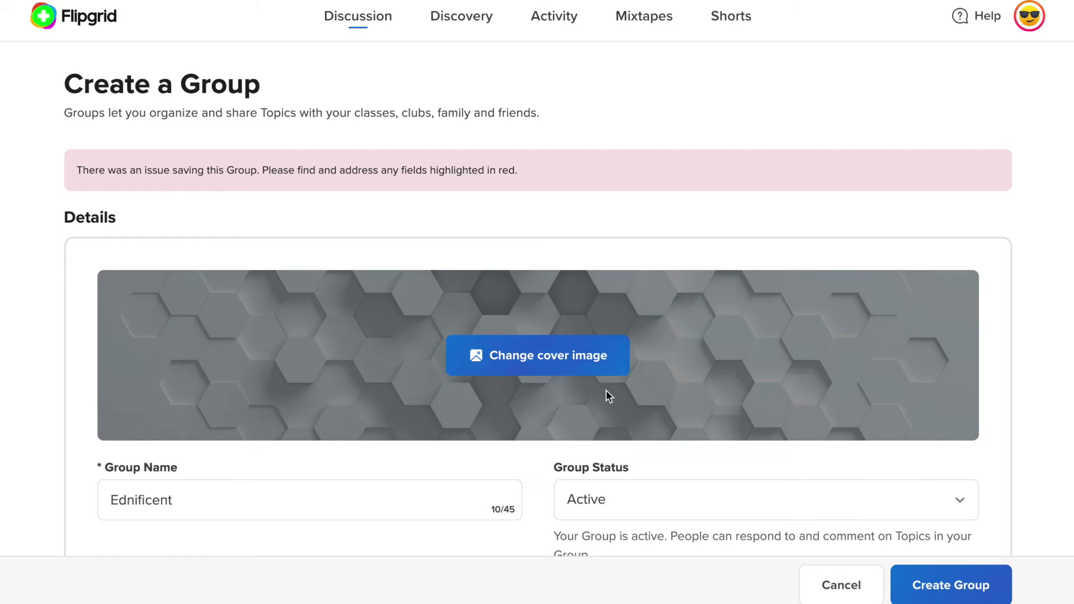
- Set Student Email permissions, add the student's email address, and create the group
scroll(601, 409, "down", 10)
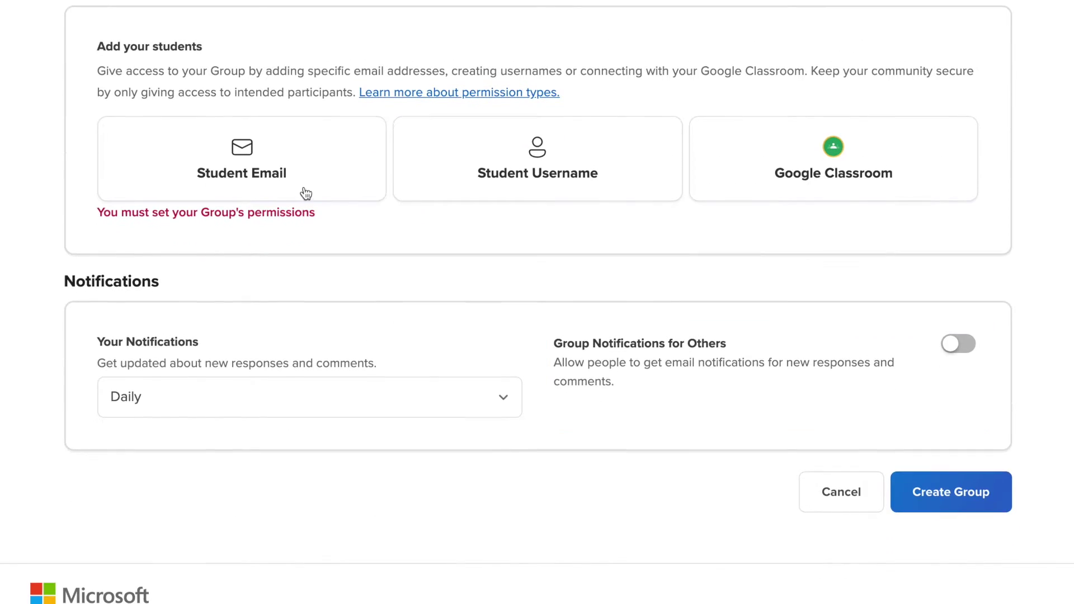
left_click(293, 185)
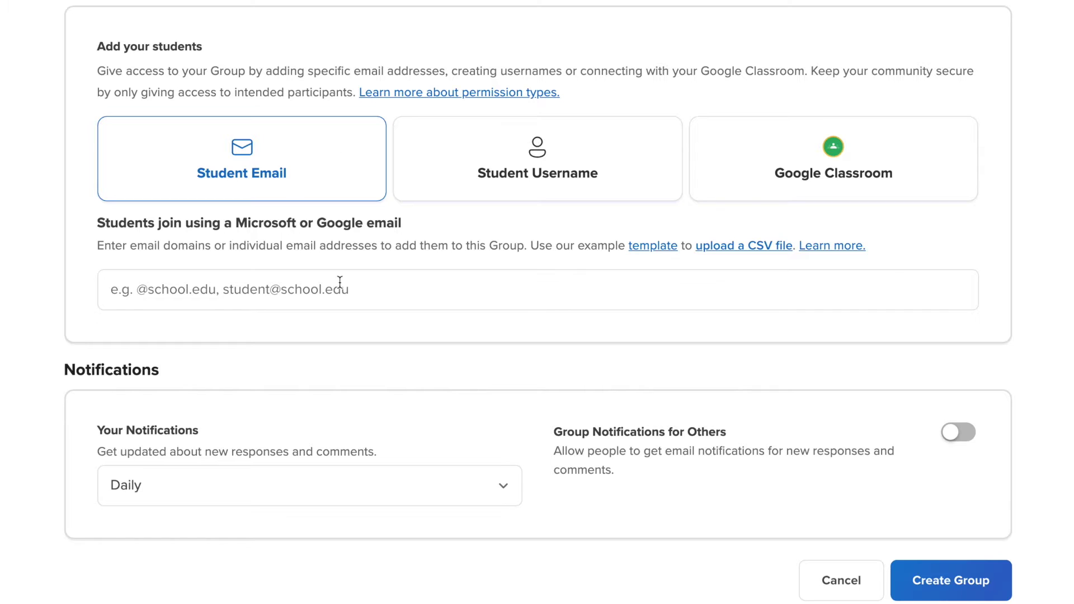
left_click(316, 291)
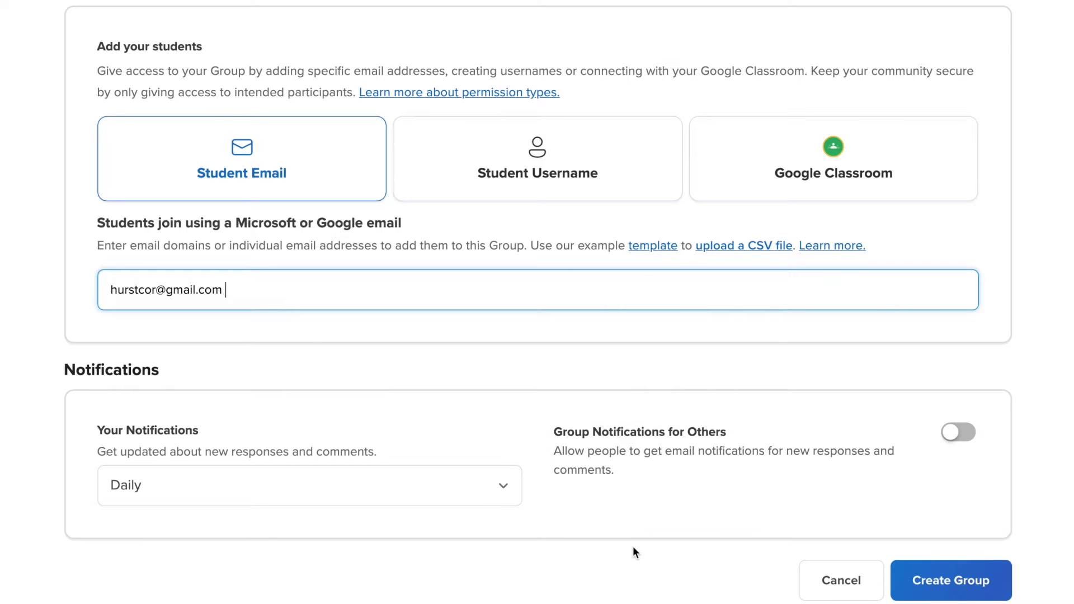
left_click(950, 597)
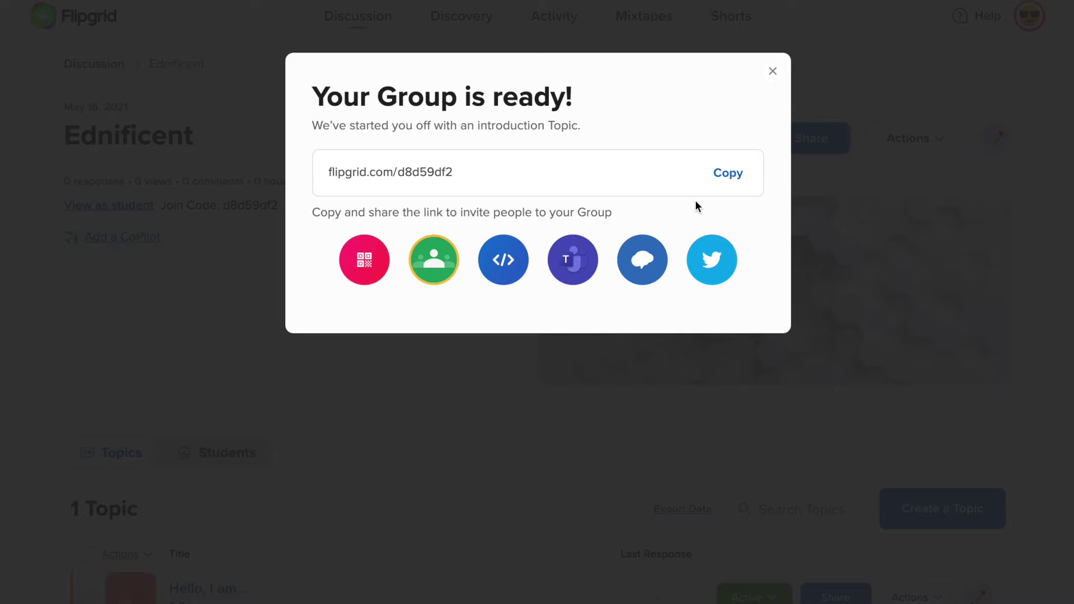
- Copy the Ednificent invite link and close the 'Your Group is ready!' dialog
left_click(729, 177)
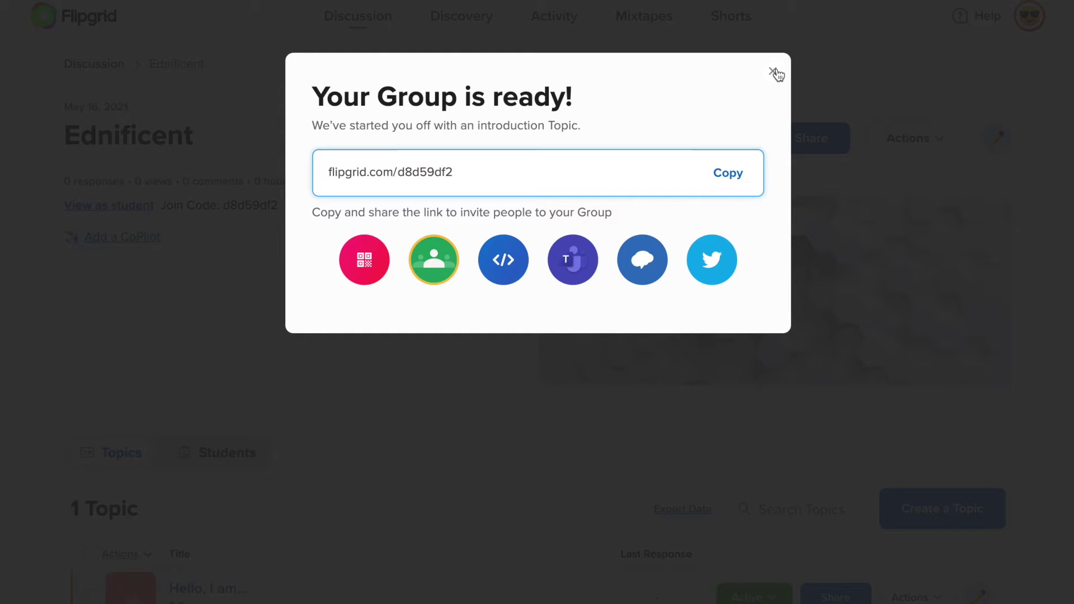
left_click(775, 73)
scroll(822, 355, "down", 3)
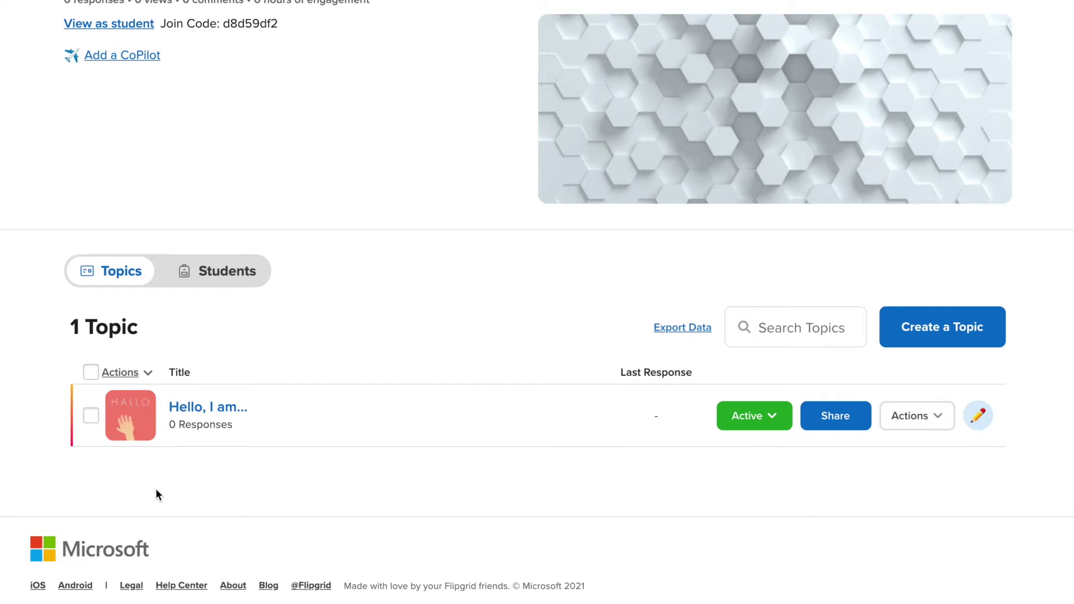
scroll(525, 453, "up", 4)
scroll(525, 459, "down", 1)
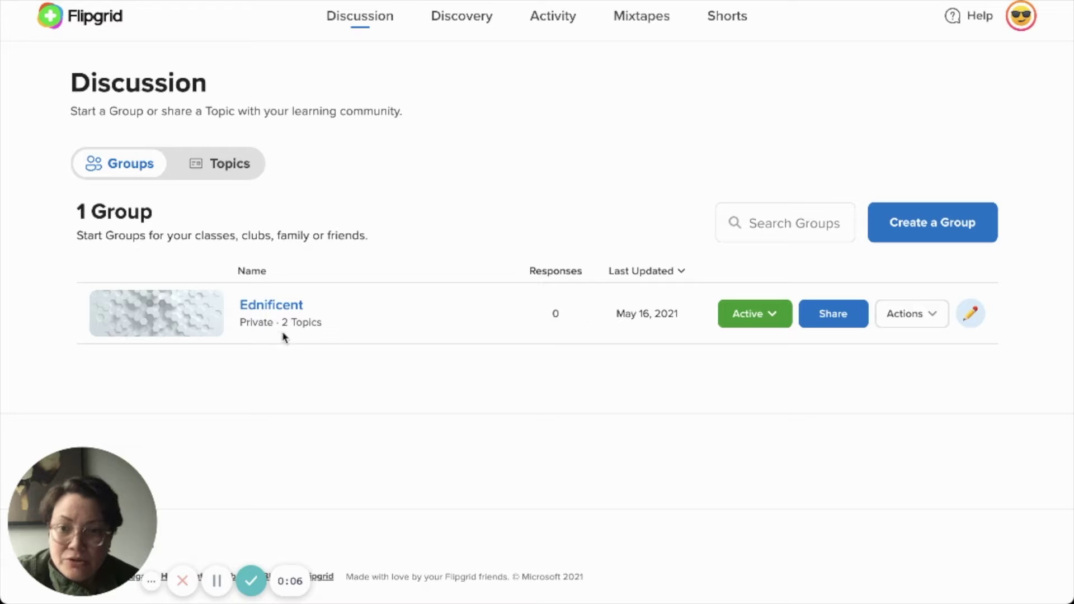
- Open the Ednificent group page to review its two topics, then go to Discovery
left_click(249, 315)
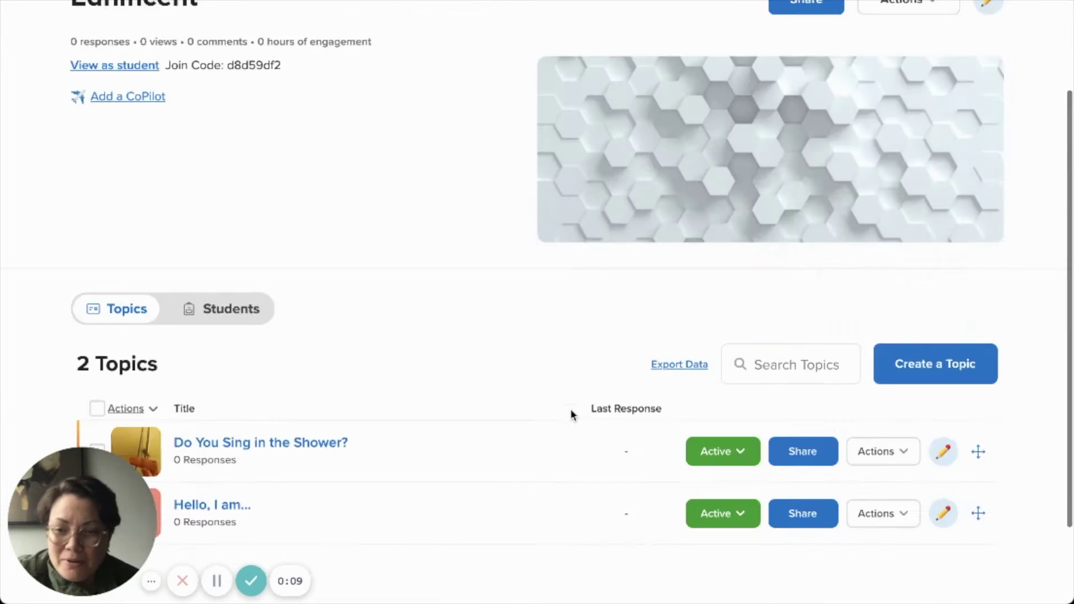
scroll(571, 411, "down", 2)
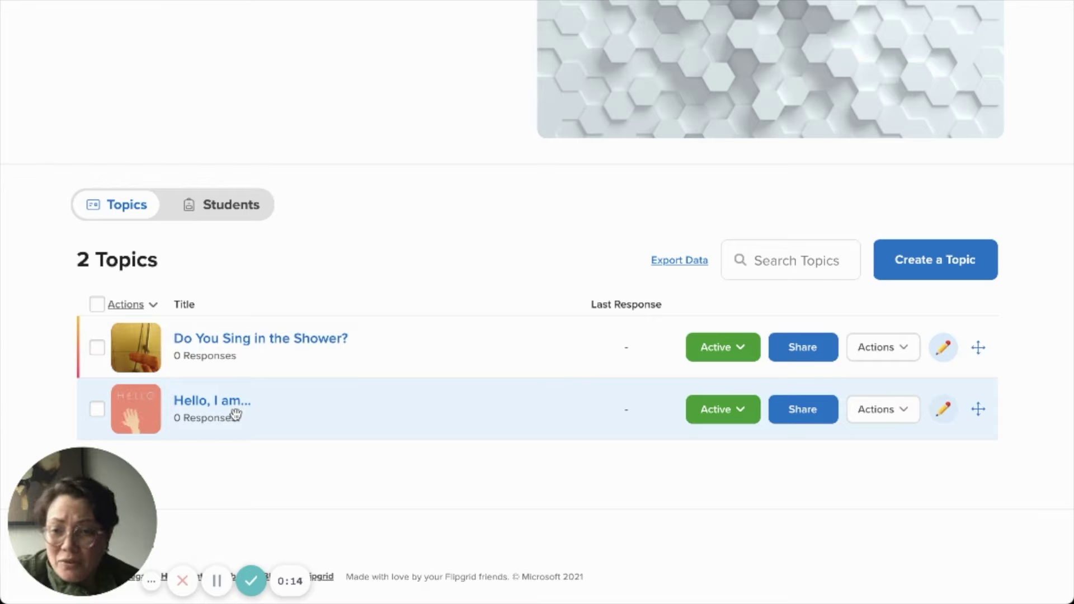
scroll(236, 414, "up", 5)
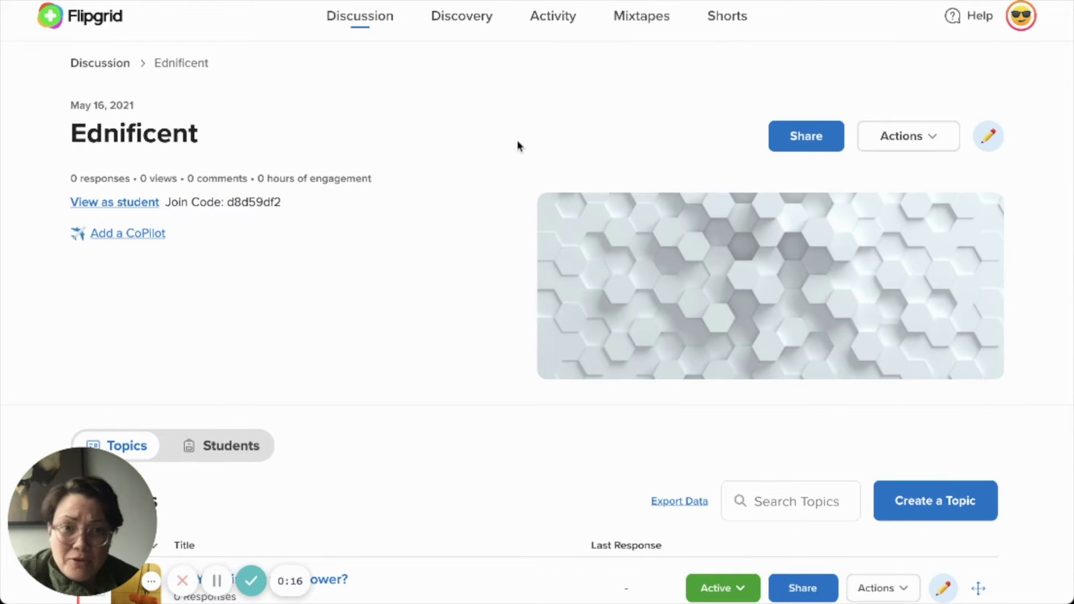
left_click(472, 21)
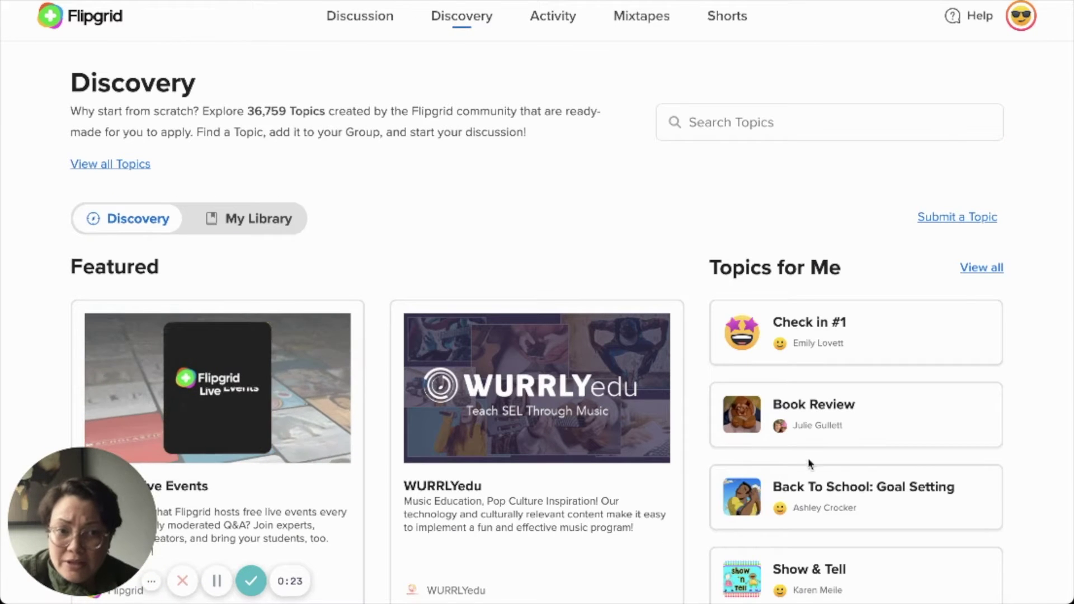
- Scroll Discovery down to Topic of the Day (Movie Maker) and Wonder of the Day
scroll(854, 298, "down", 2)
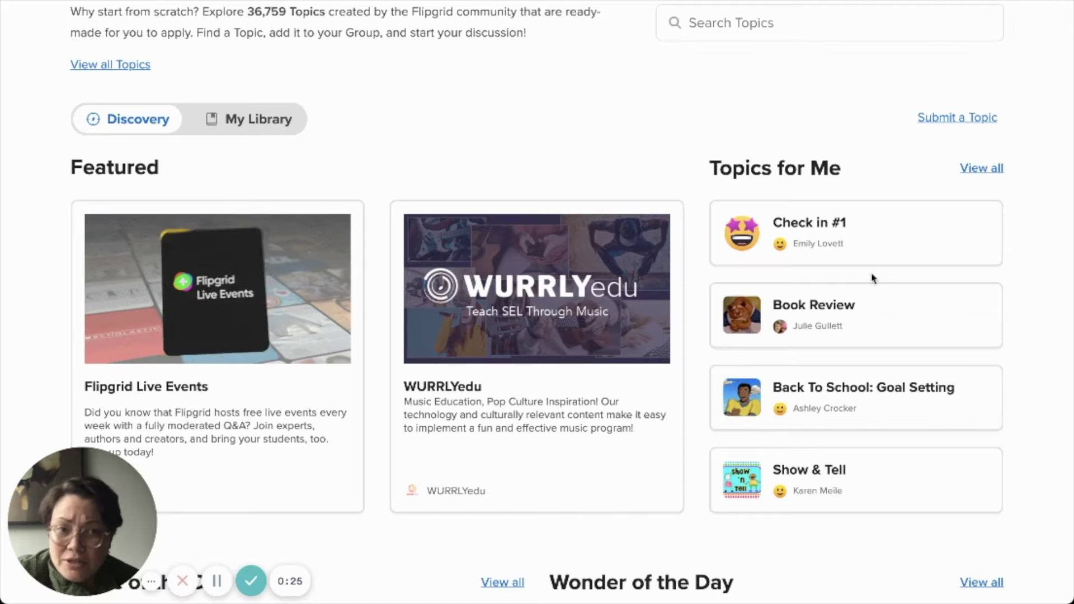
scroll(803, 544, "down", 8)
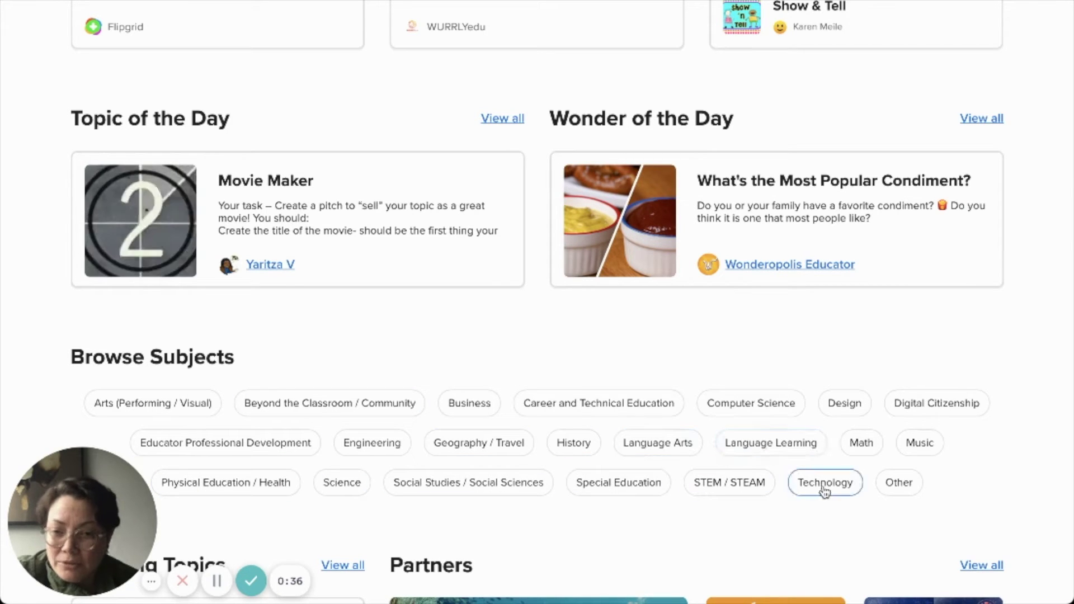
scroll(864, 493, "up", 3)
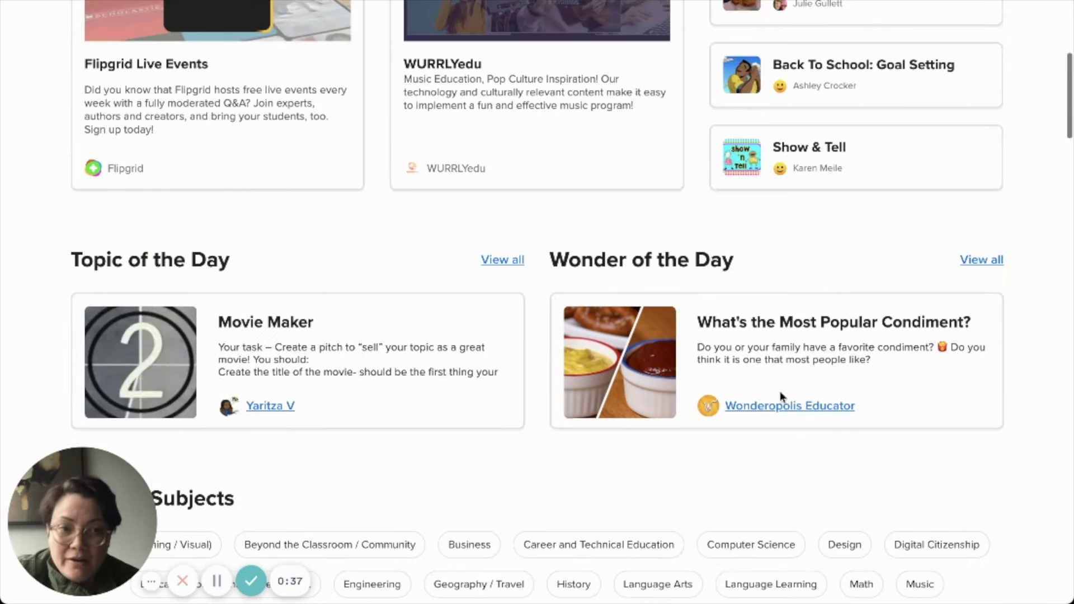
- List all Wonder of the Day topics and open 'What is Superman's Secret Identity?'
left_click(989, 260)
scroll(696, 346, "down", 3)
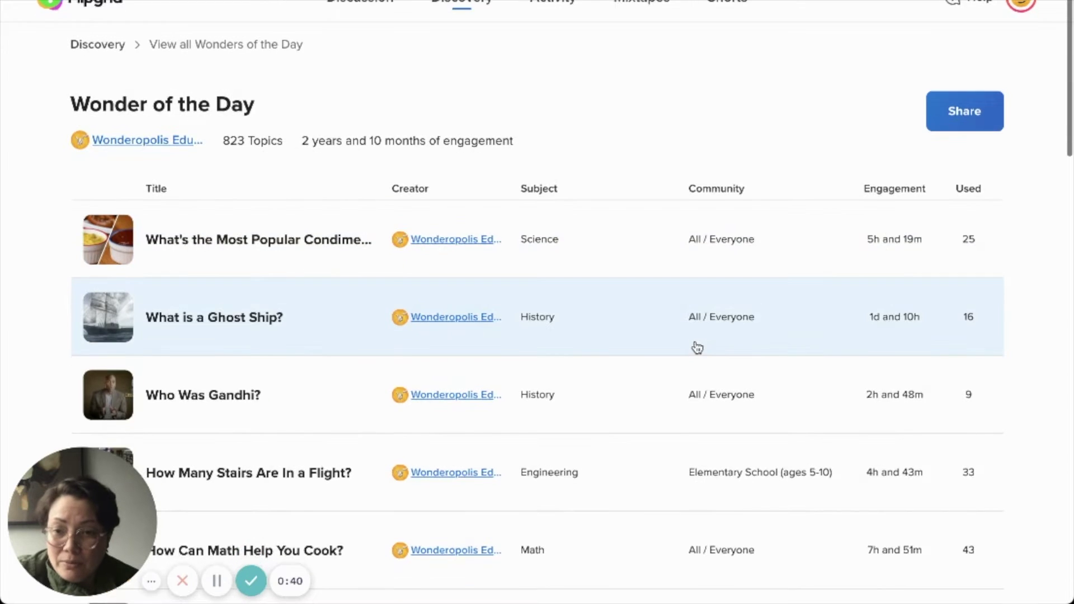
scroll(288, 412, "down", 8)
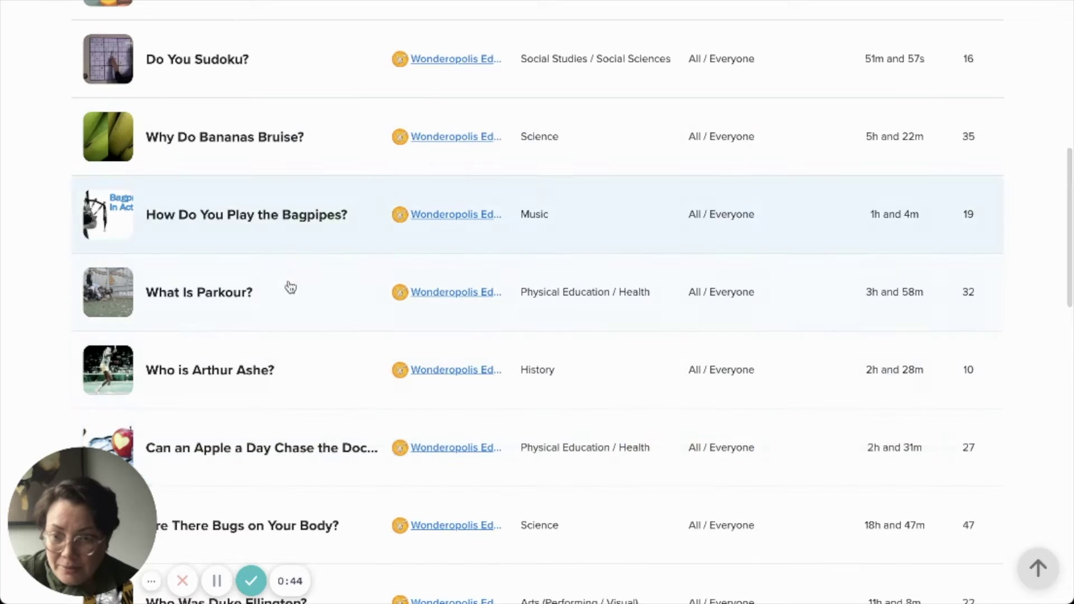
scroll(318, 450, "down", 12)
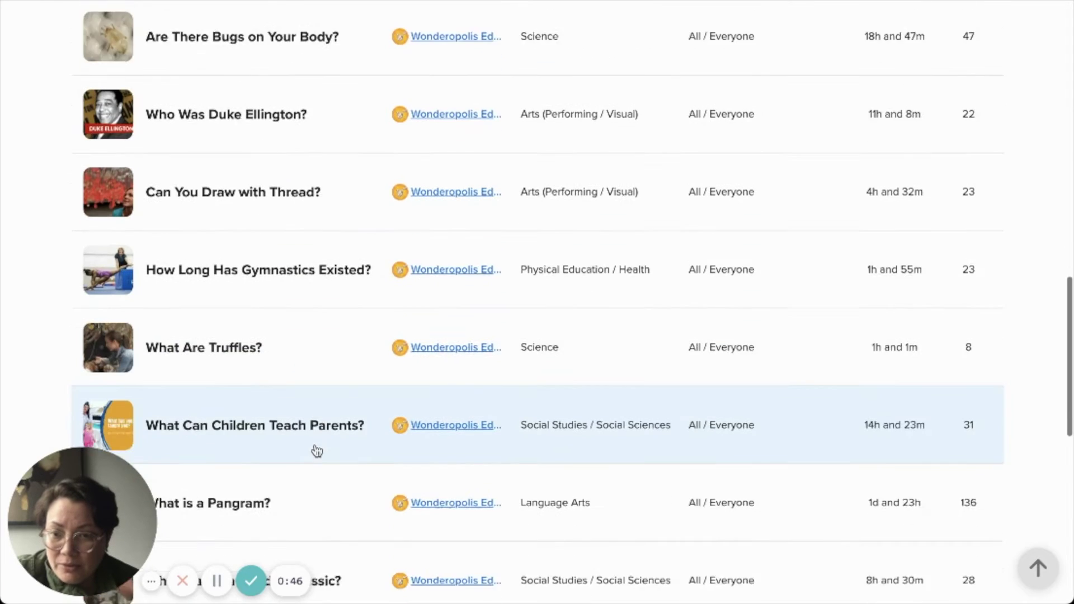
scroll(317, 451, "down", 5)
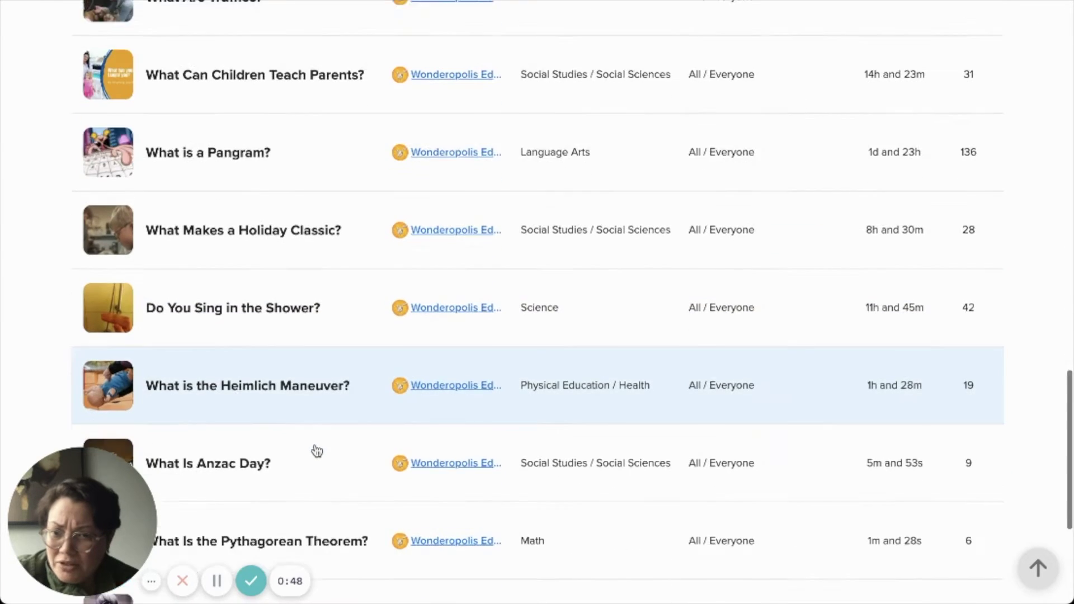
scroll(318, 450, "down", 11)
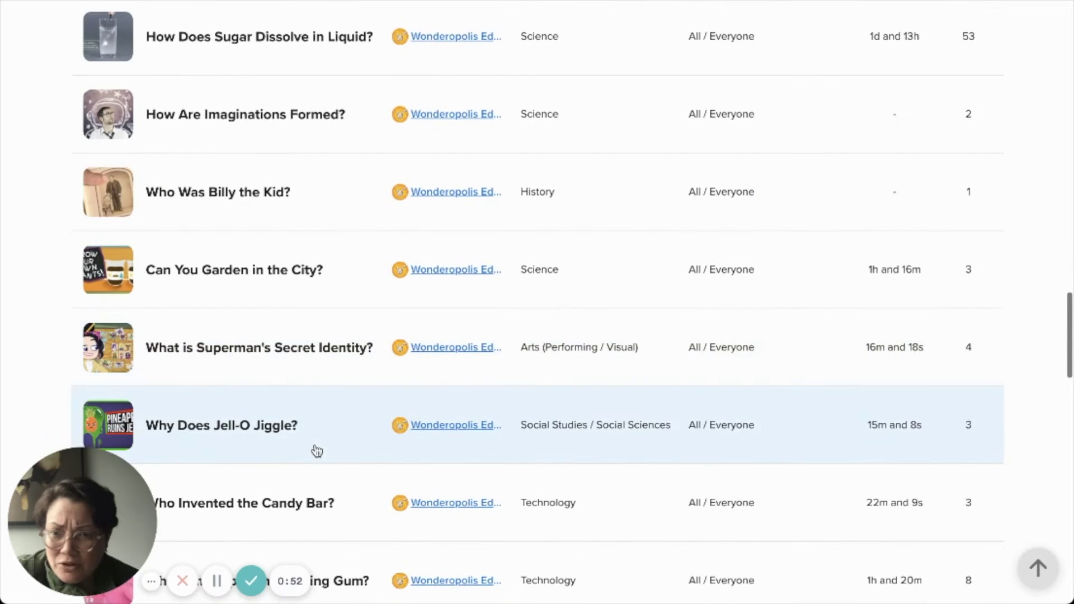
scroll(317, 451, "down", 1)
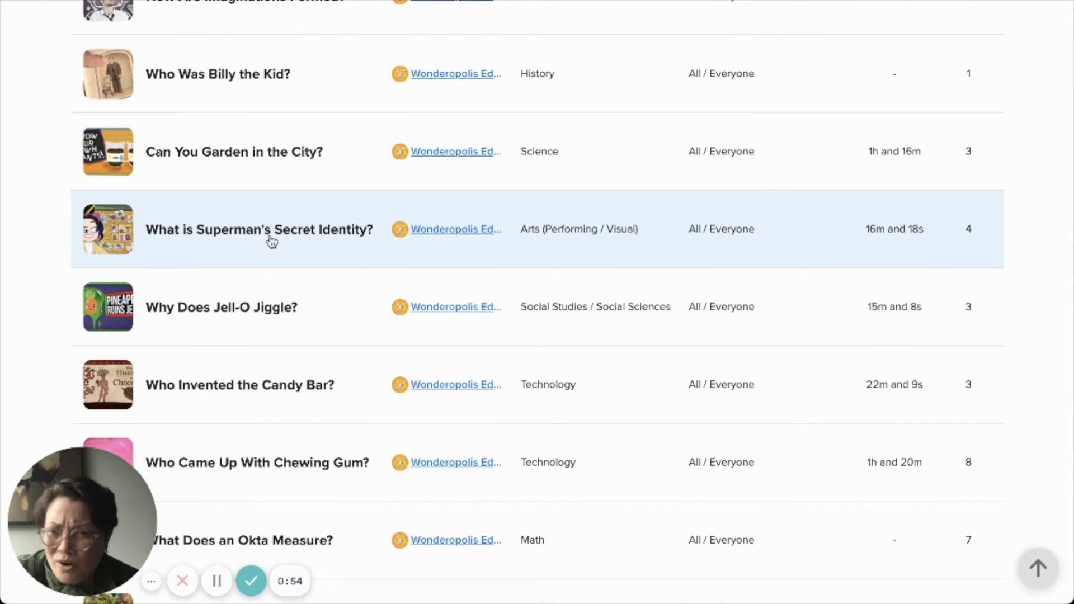
left_click(304, 240)
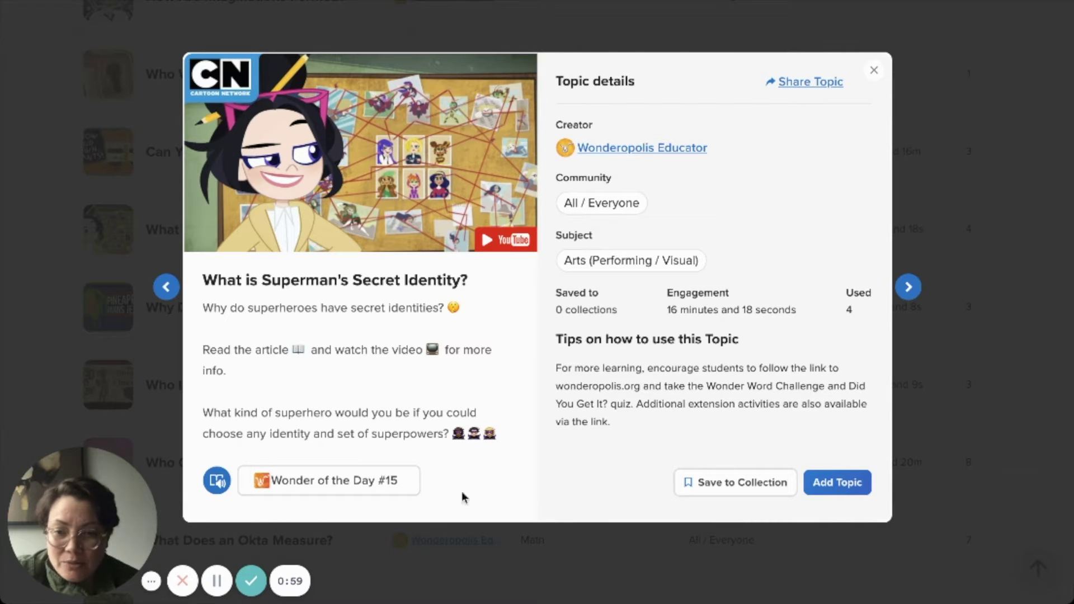
- Add the Superman secret identity topic to Ednificent (Private Group)
left_click(853, 485)
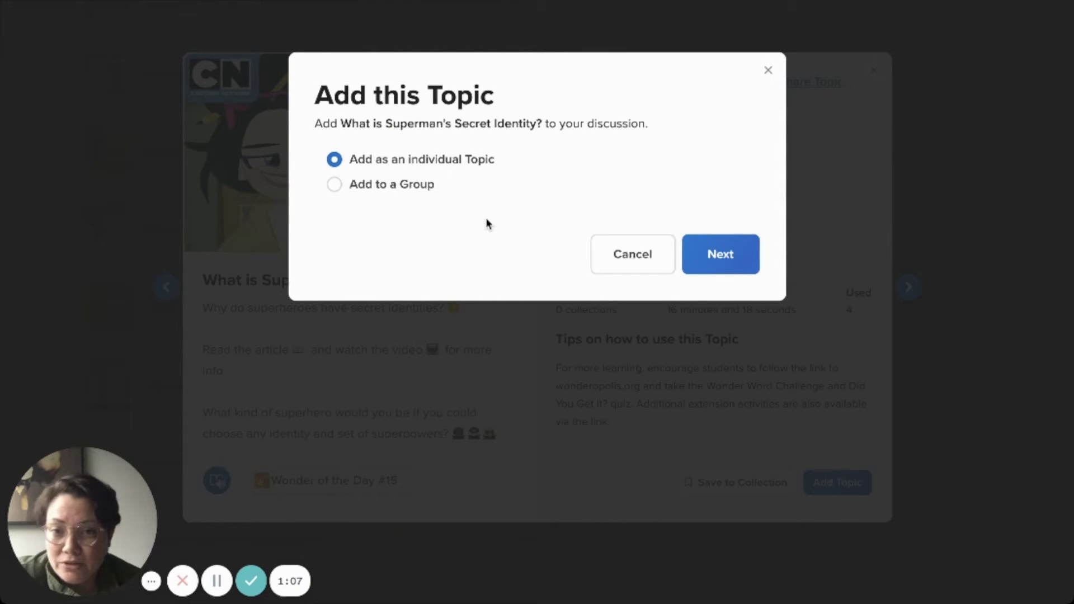
left_click(335, 186)
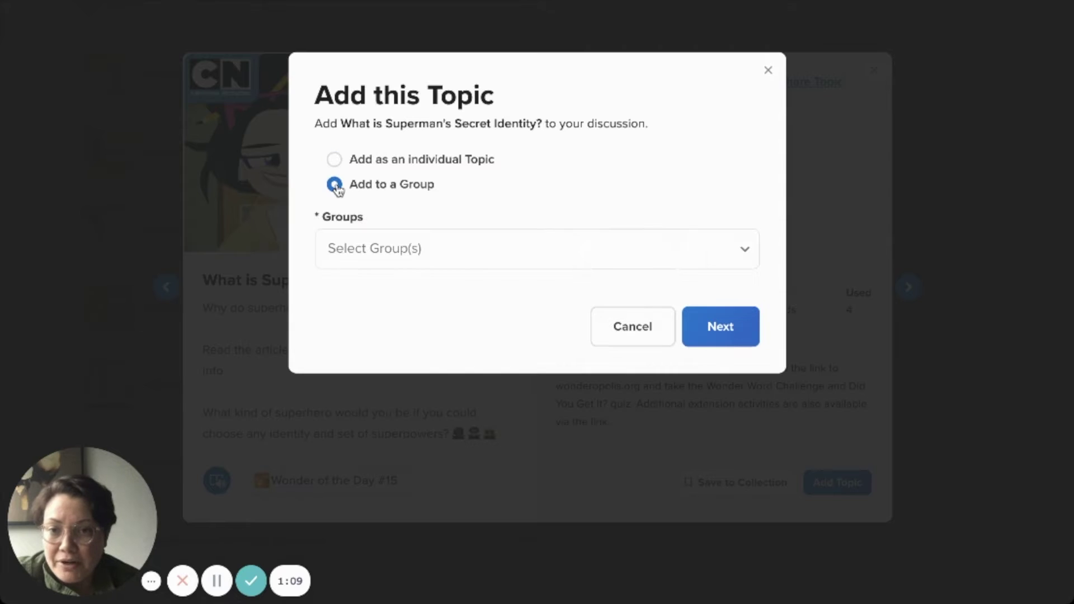
left_click(566, 265)
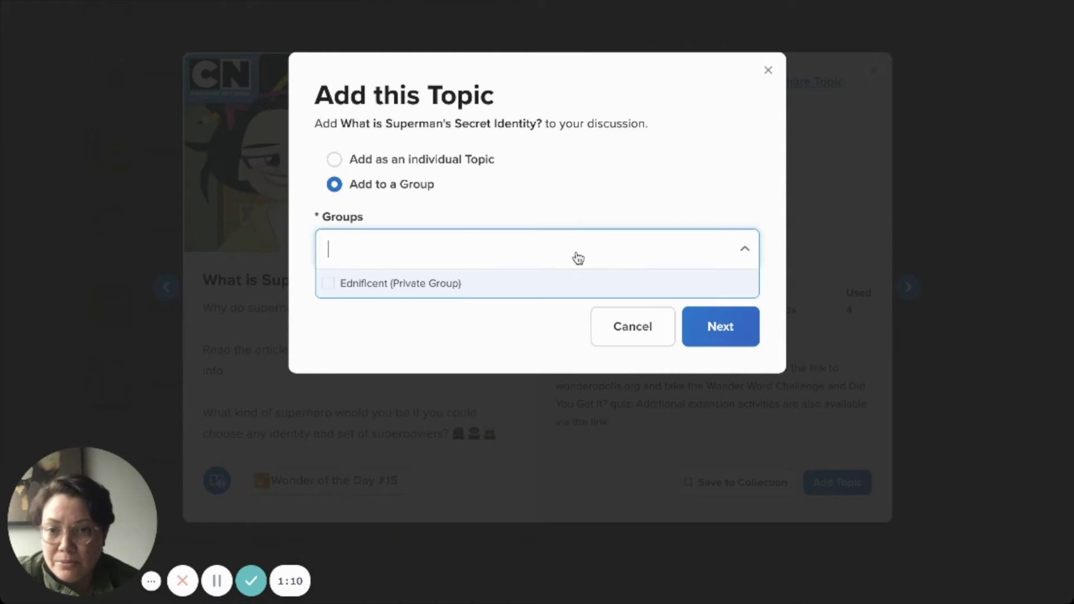
left_click(496, 283)
left_click(721, 336)
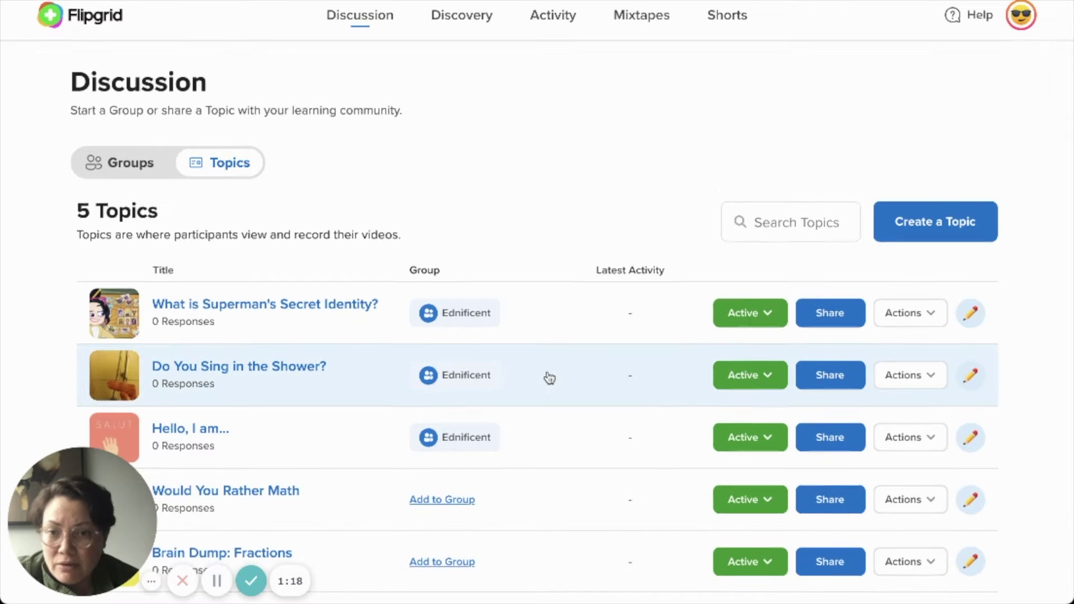
- Add Would You Rather Math to Ednificent (Private Group) and close the confirmation
scroll(547, 377, "down", 3)
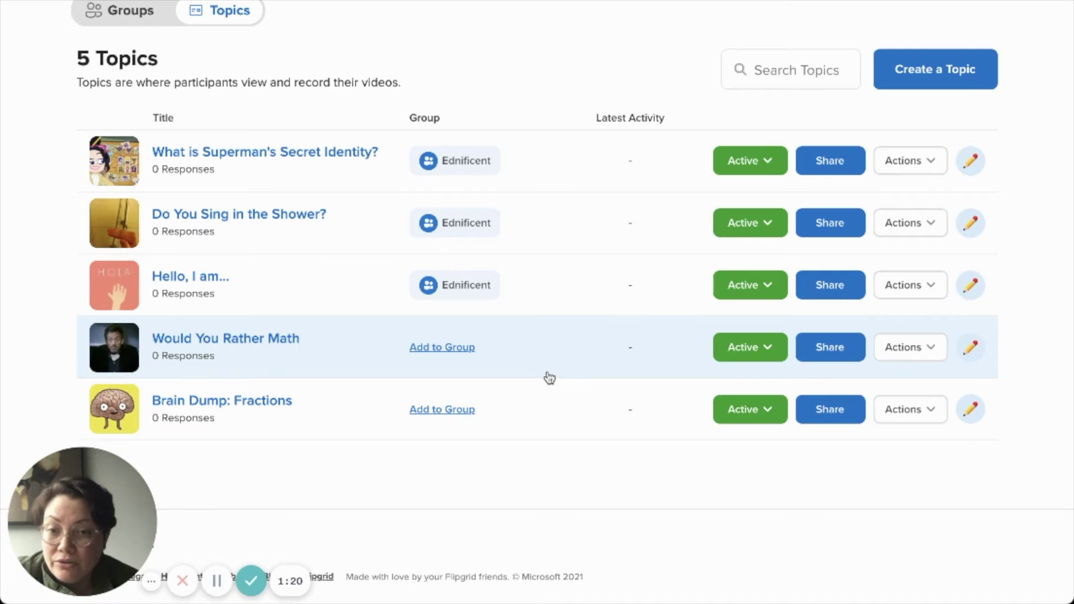
scroll(549, 377, "up", 3)
scroll(510, 528, "down", 3)
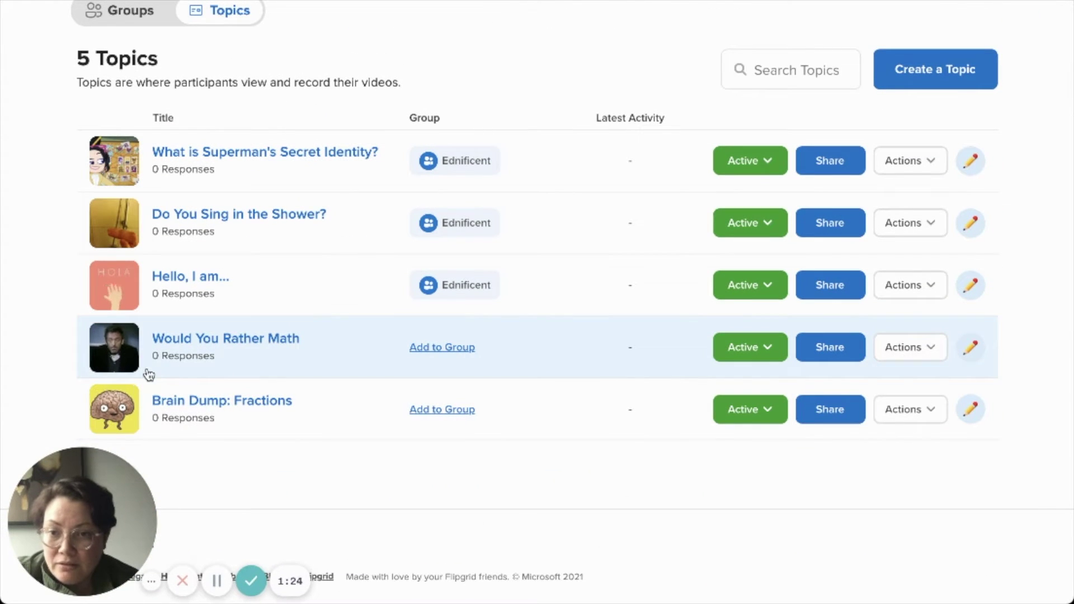
left_click(451, 352)
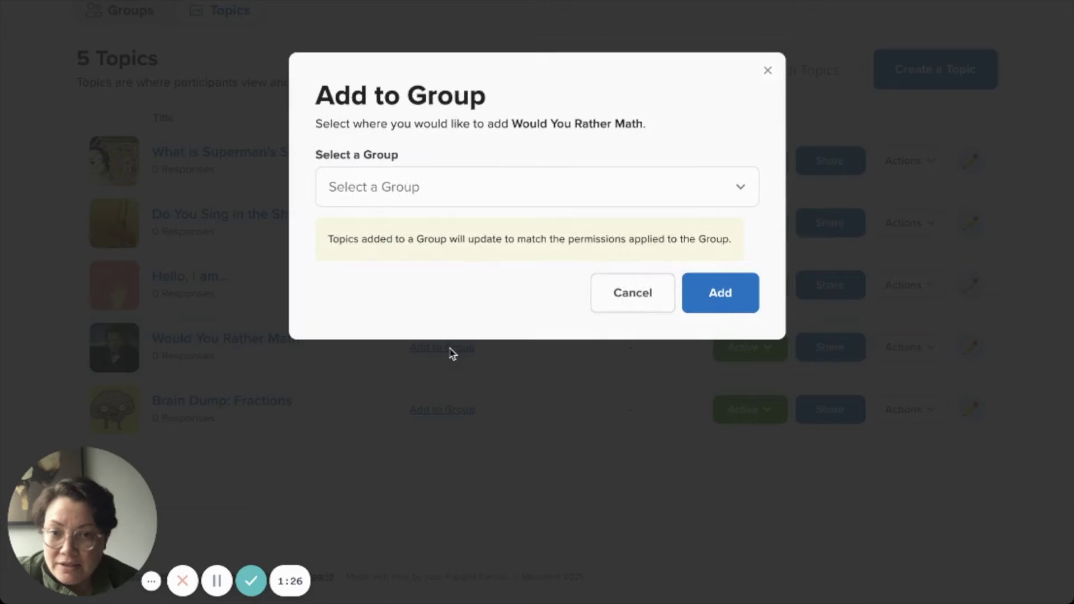
left_click(498, 198)
left_click(476, 218)
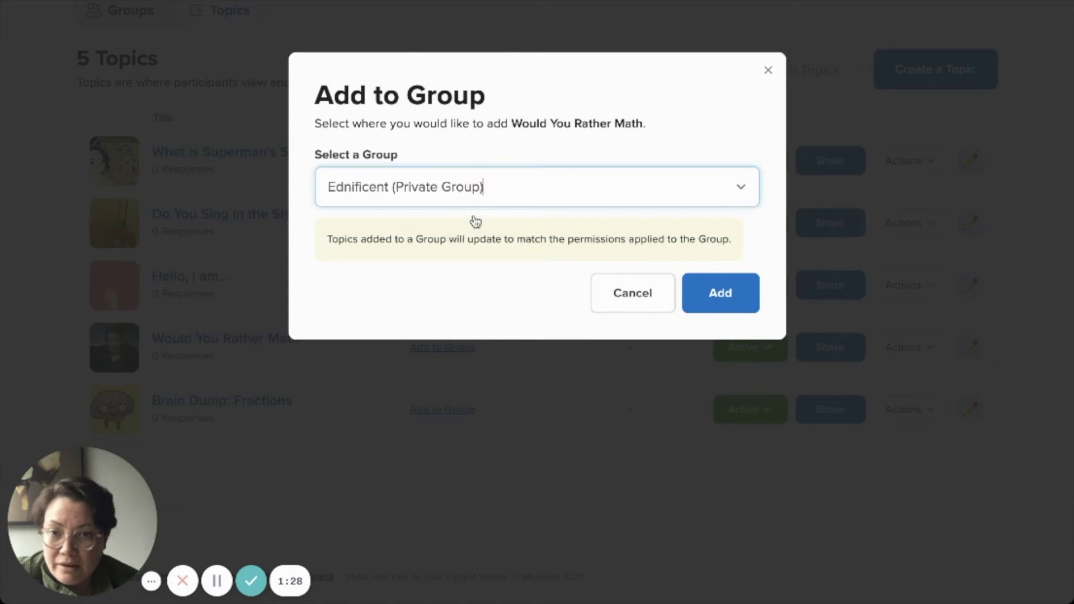
left_click(724, 299)
left_click(711, 160)
scroll(571, 450, "up", 3)
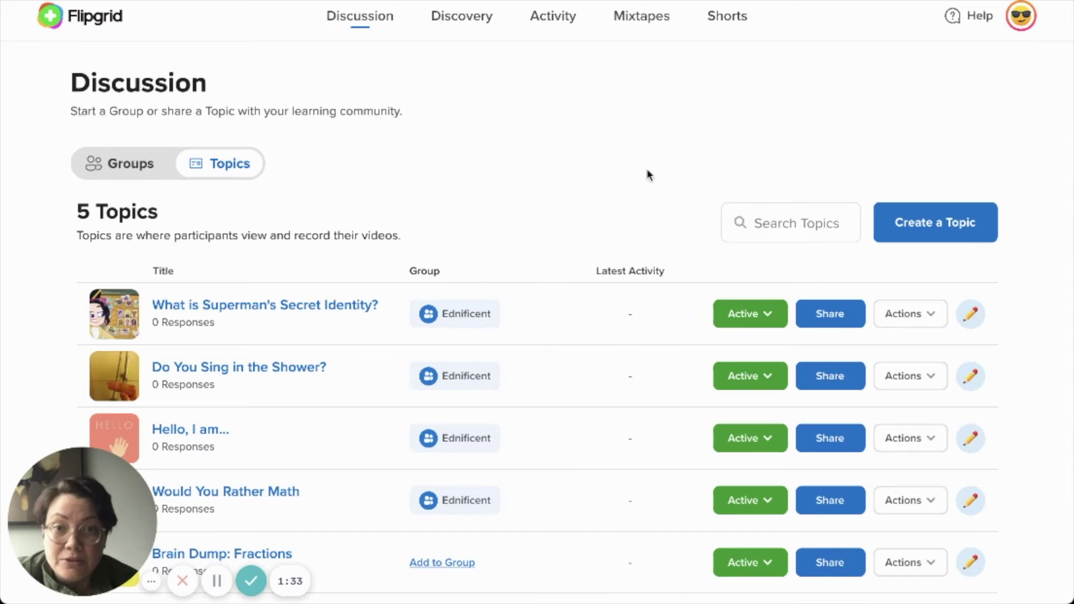
- Switch to the Groups view and scroll to Ednificent's four topics
left_click(141, 164)
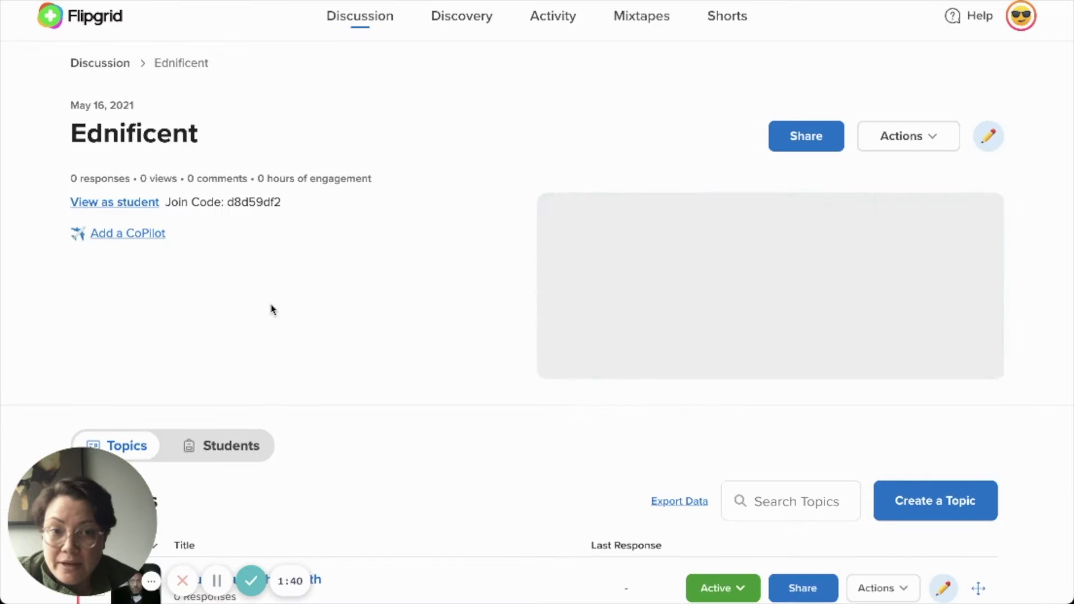
scroll(647, 376, "down", 7)
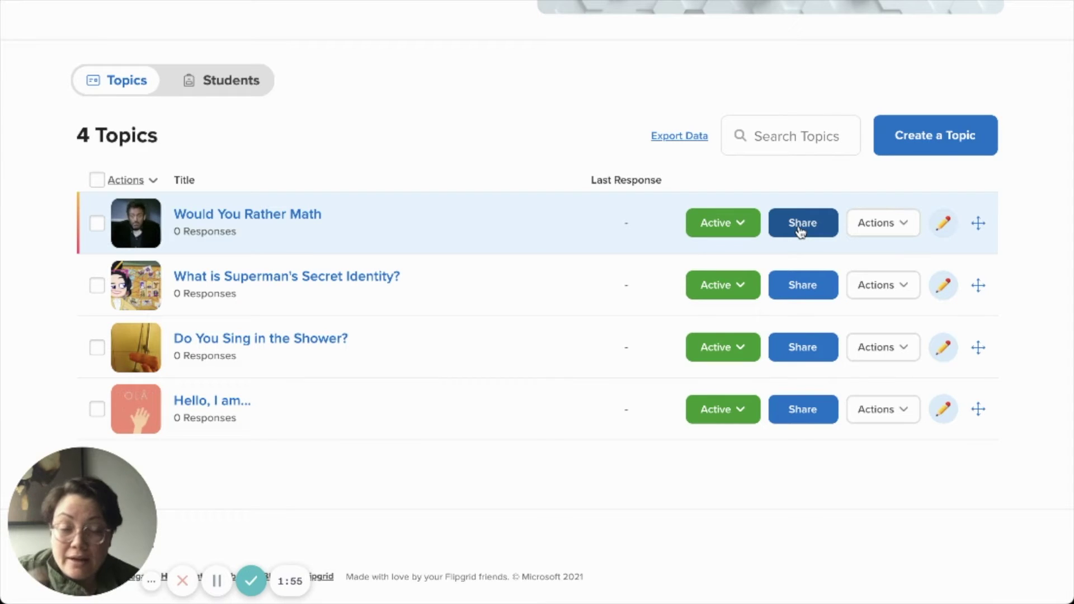
- Copy Would You Rather Math's share link and close the Share this Topic dialog
left_click(800, 231)
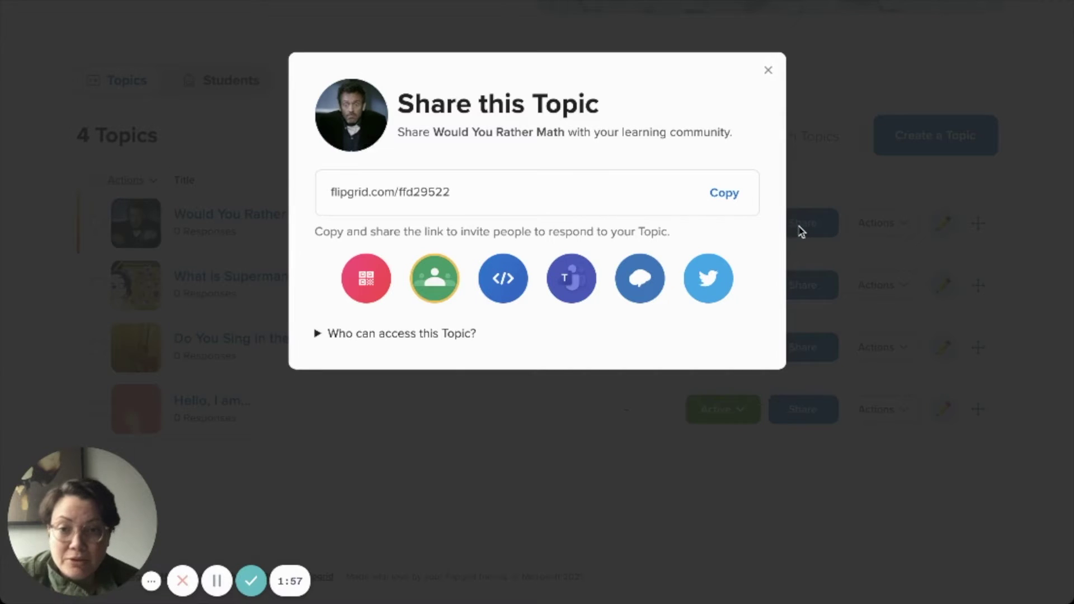
left_click(730, 195)
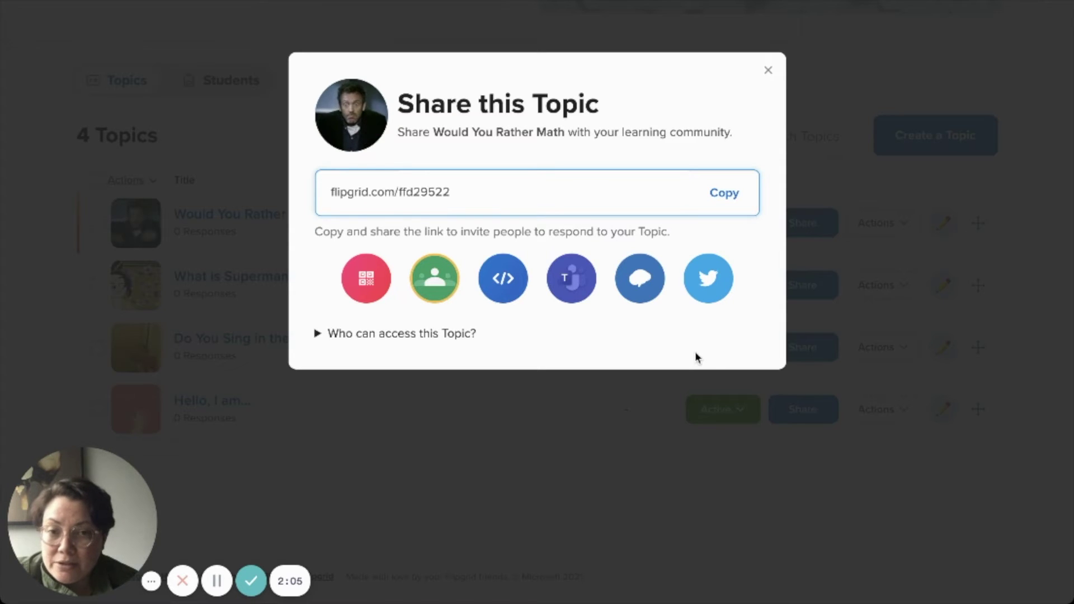
left_click(770, 73)
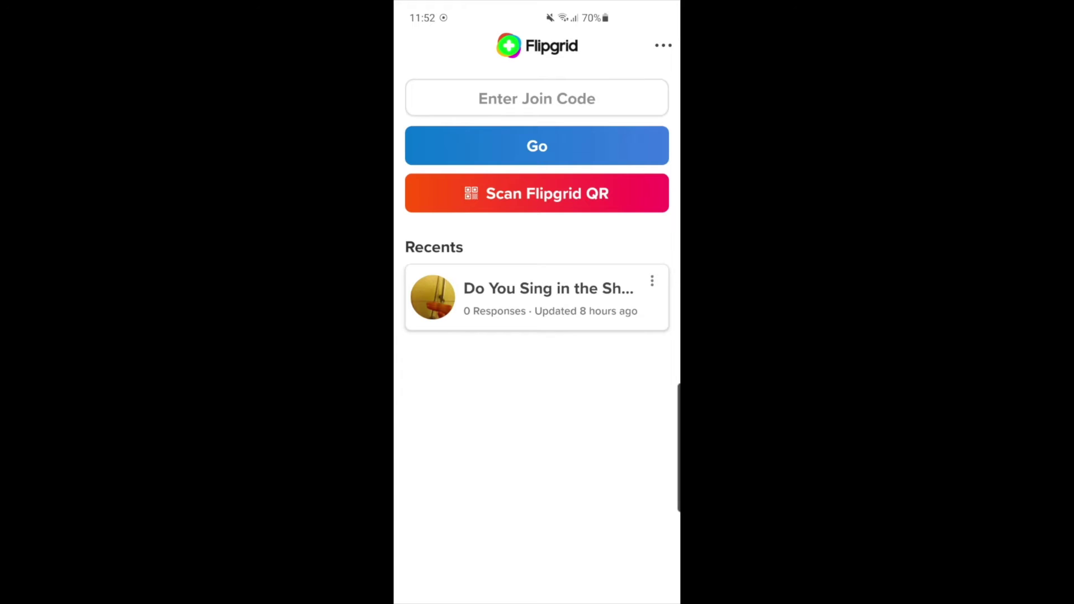
- Join the Do You Sing in the Shower? topic by pasting its join code
left_click(537, 98)
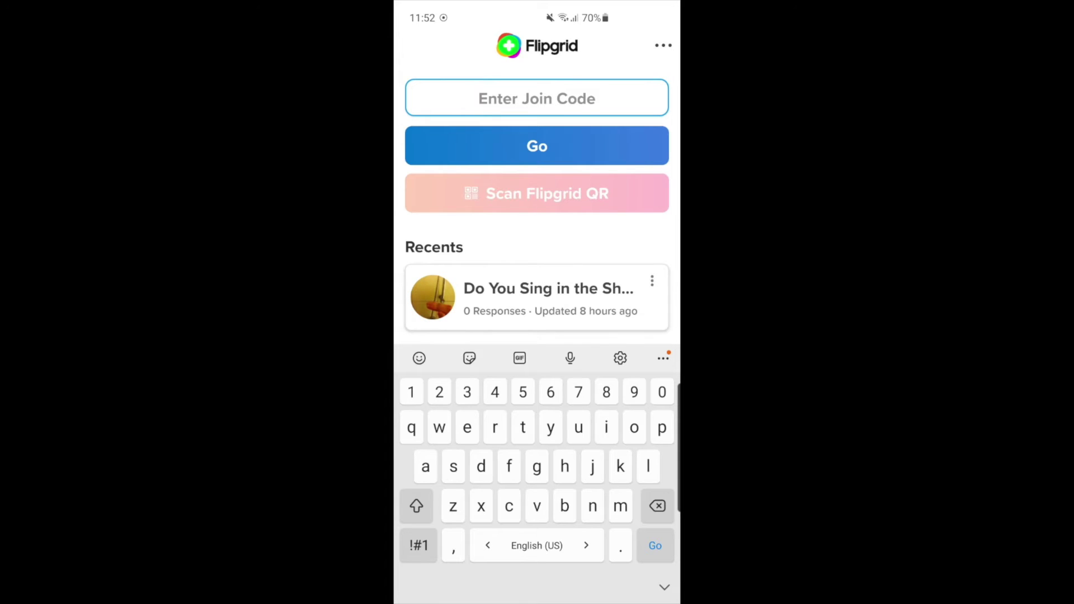
key("ctrl+v")
key("Return")
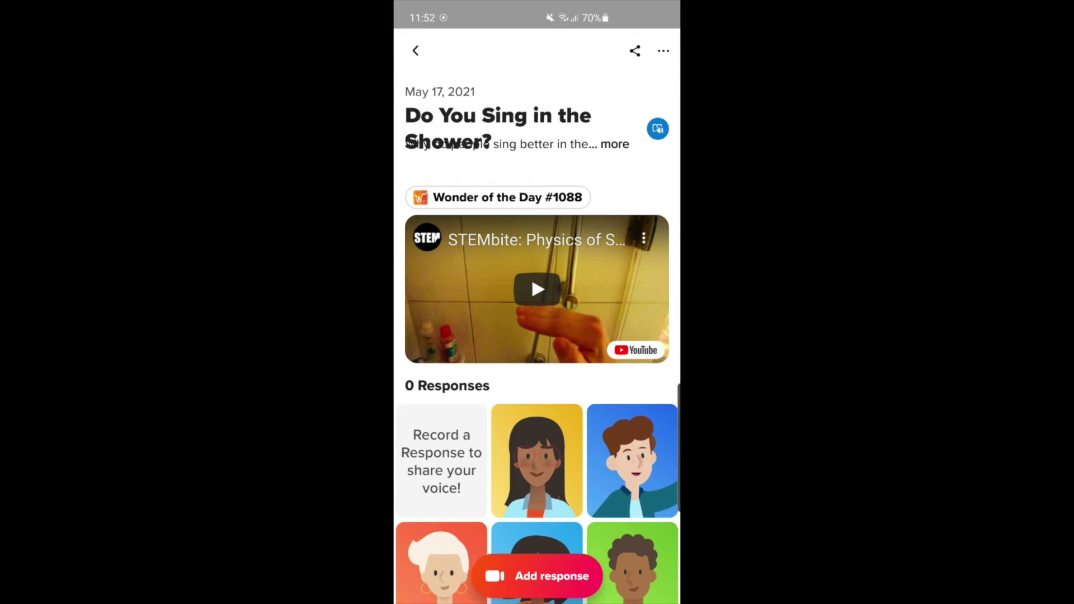
- Play the topic's embedded video, then open the response camera
left_click(534, 286)
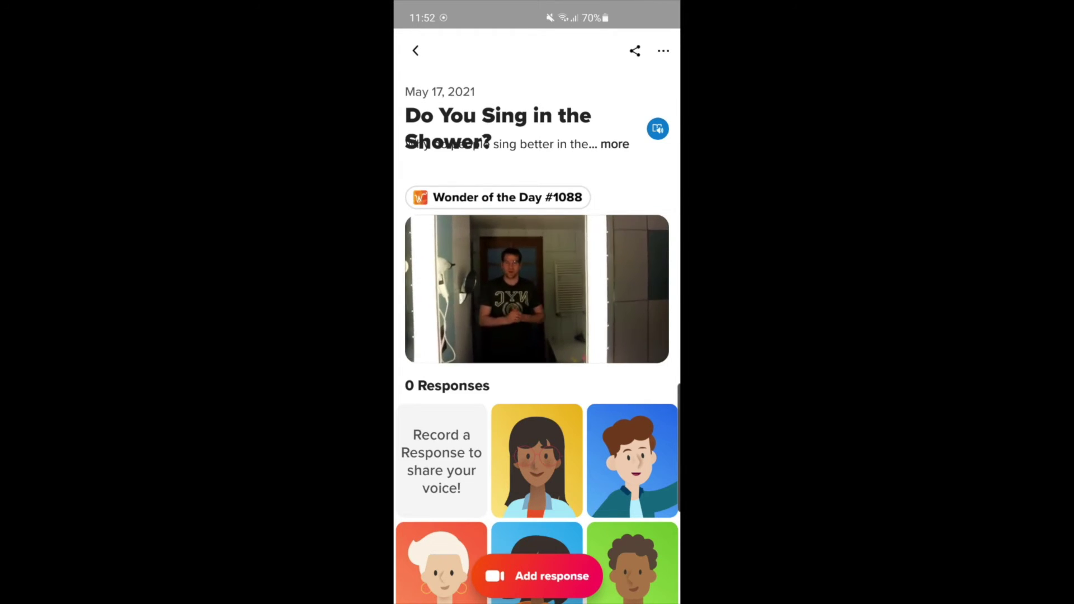
left_click(537, 286)
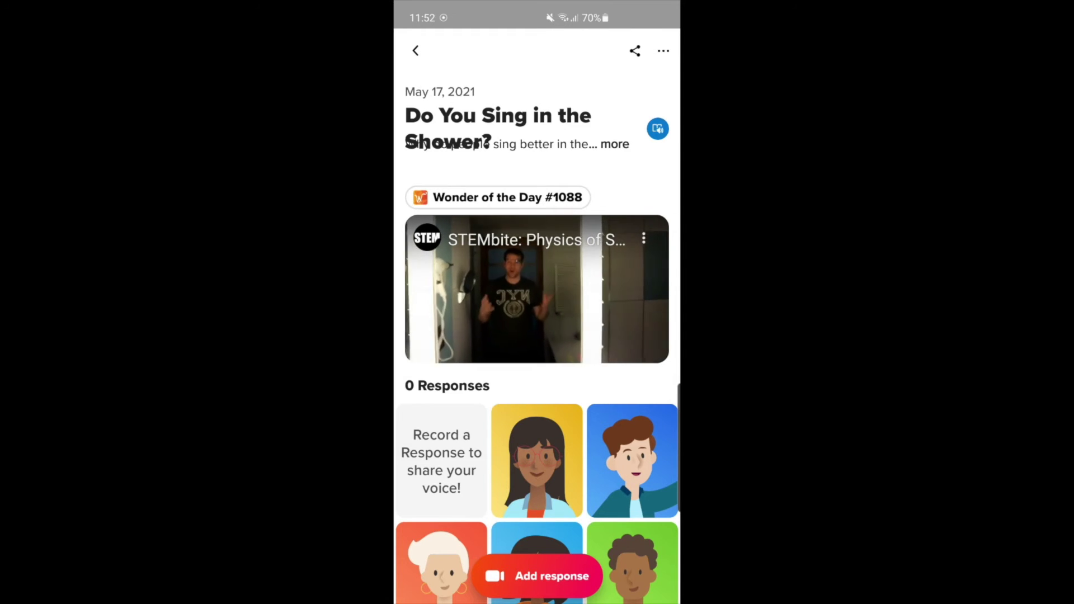
left_click(537, 576)
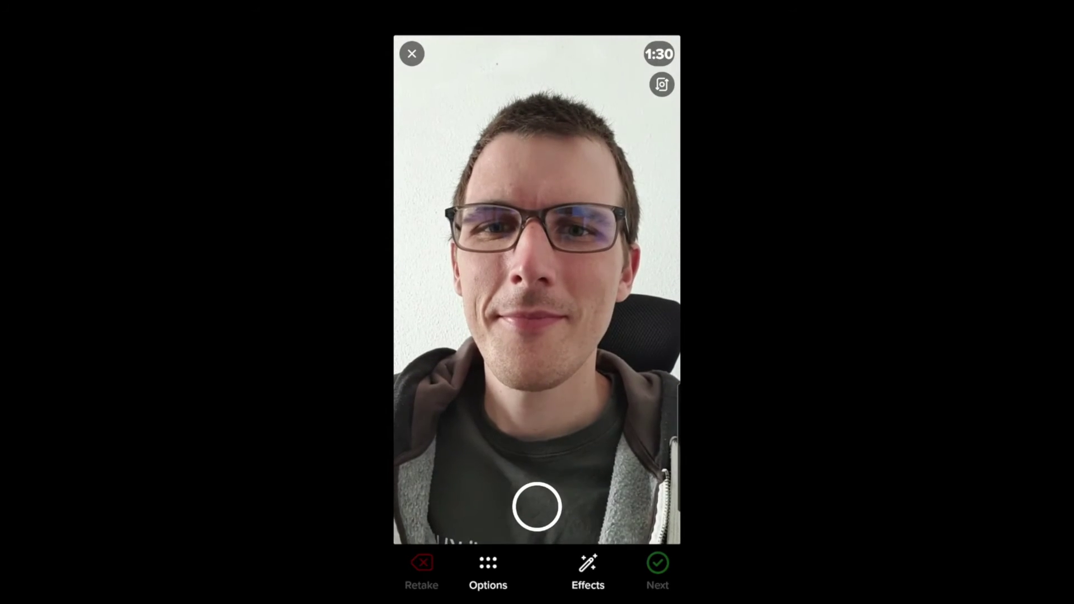
- Try the pink, yellow and paler colour filters from the camera effects
left_click(488, 571)
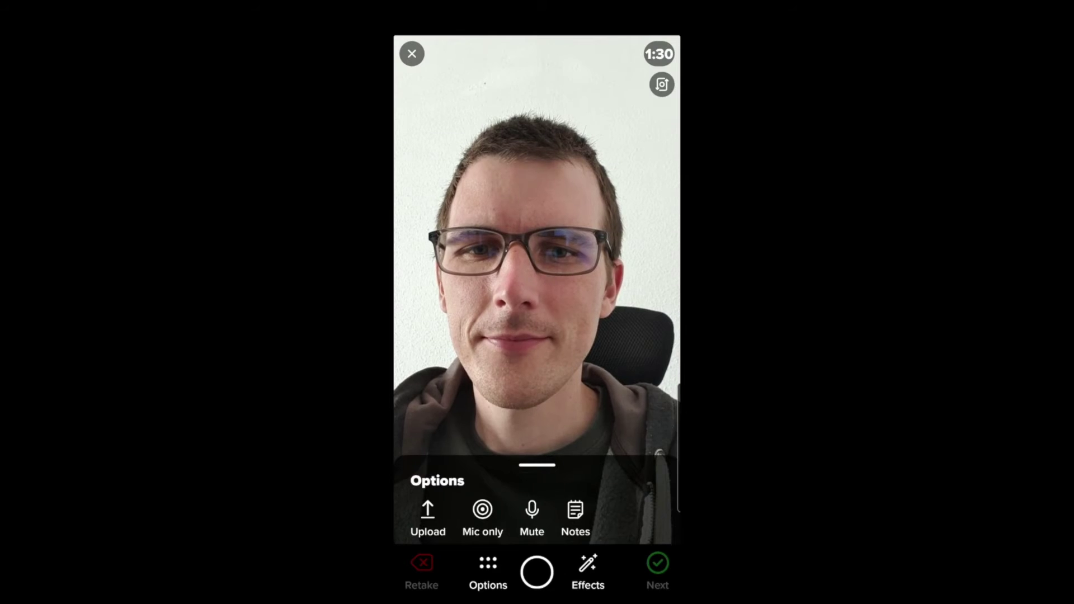
left_click(588, 570)
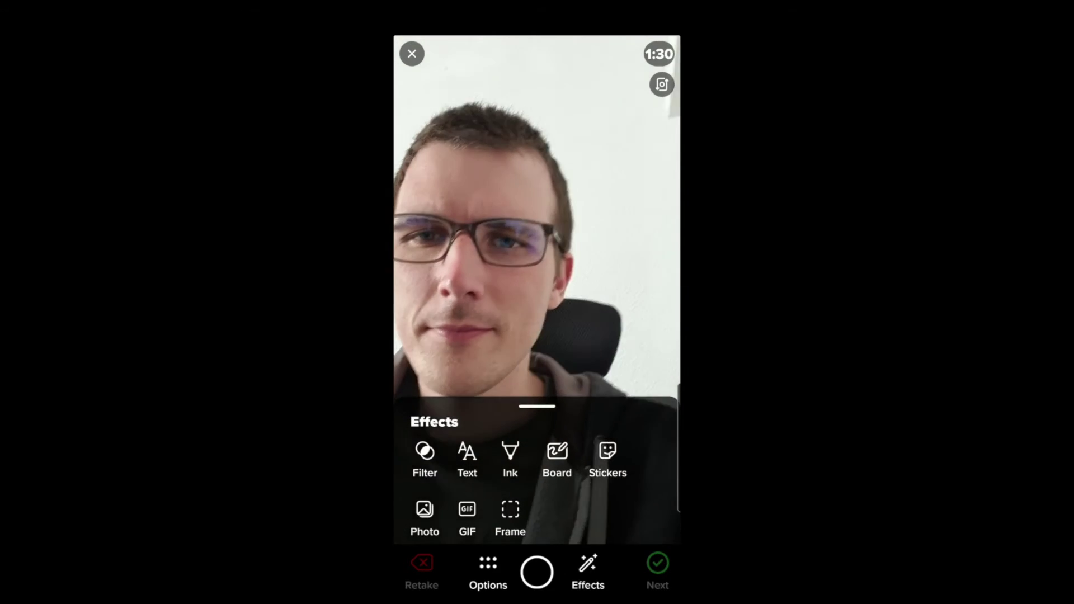
left_click(425, 459)
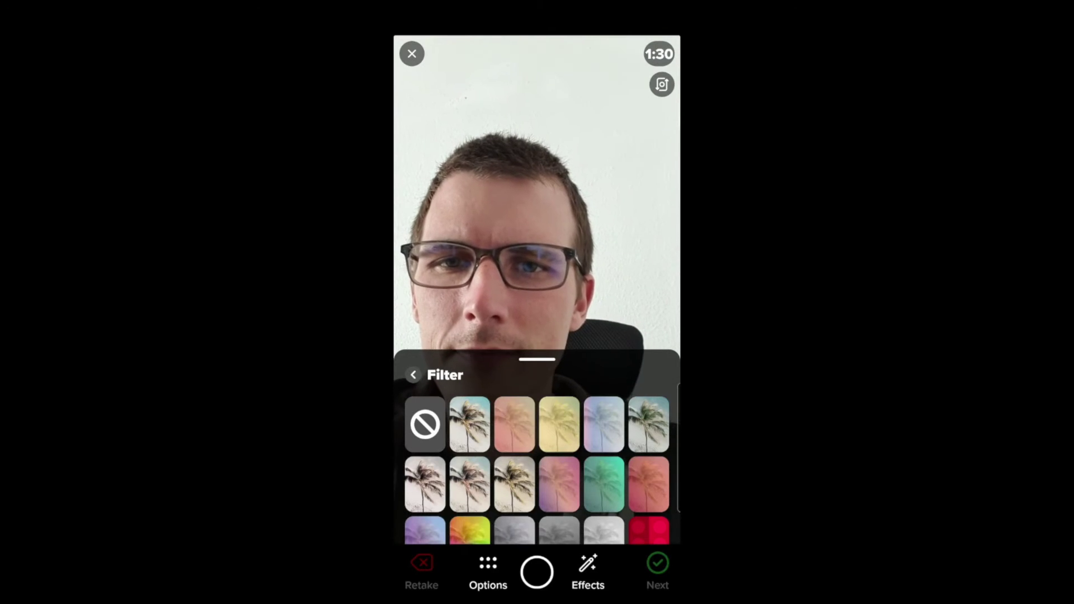
left_click(515, 424)
left_click(559, 424)
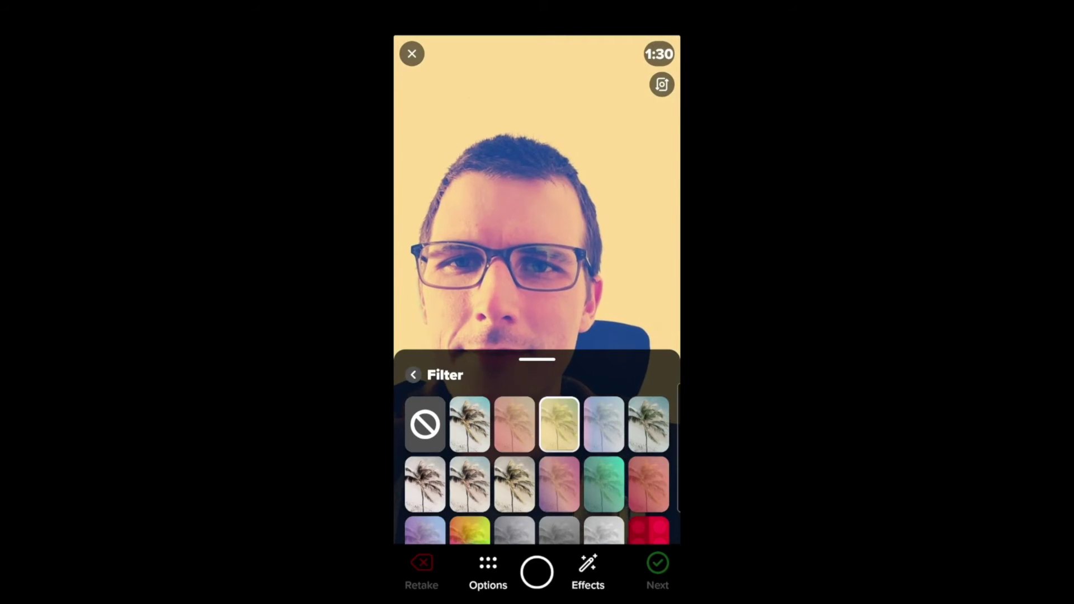
left_click(604, 424)
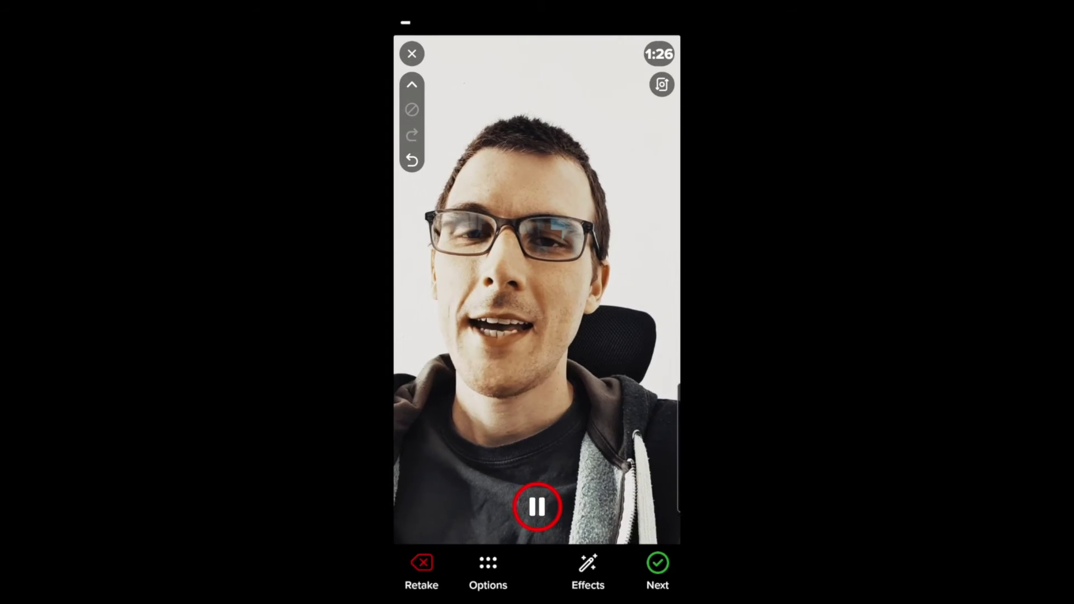
- Discard the first recording attempt and restart the video from the beginning
left_click(421, 570)
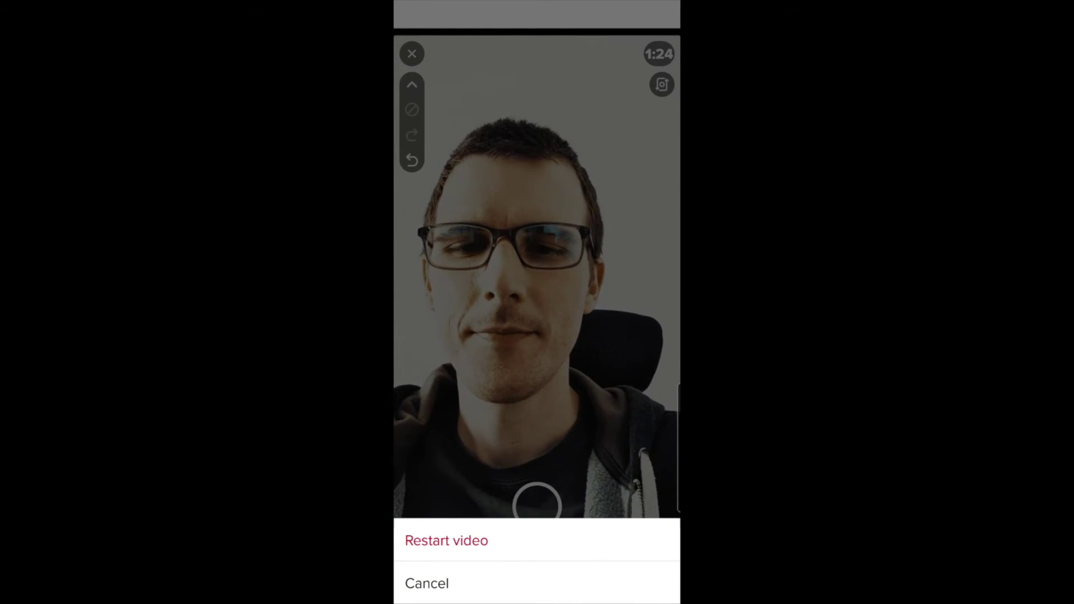
left_click(446, 541)
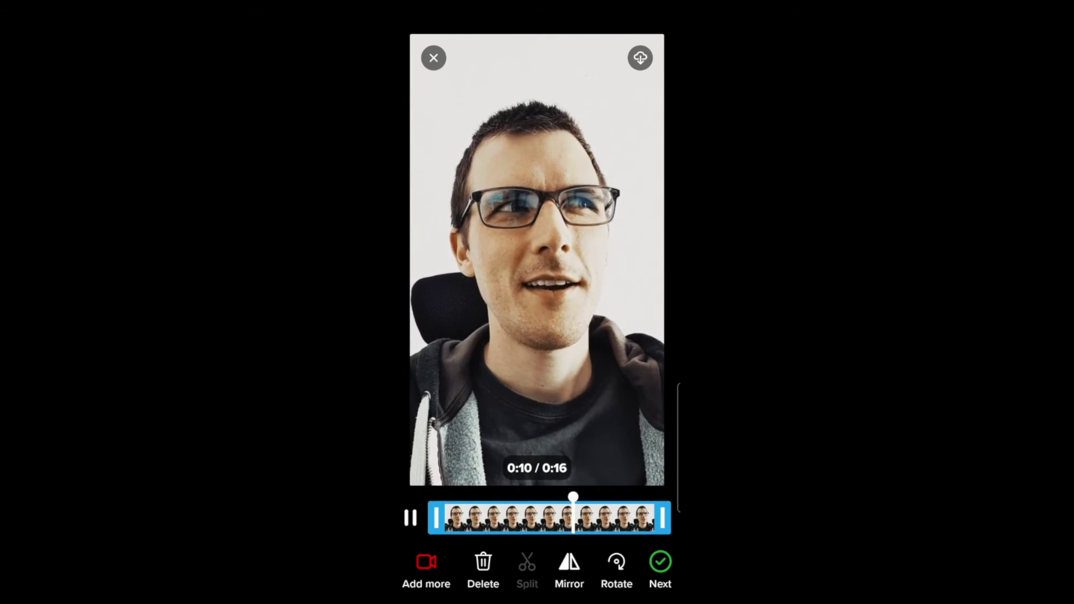
- Rotate the recorded clip sideways and back upright to check its orientation
left_click(617, 562)
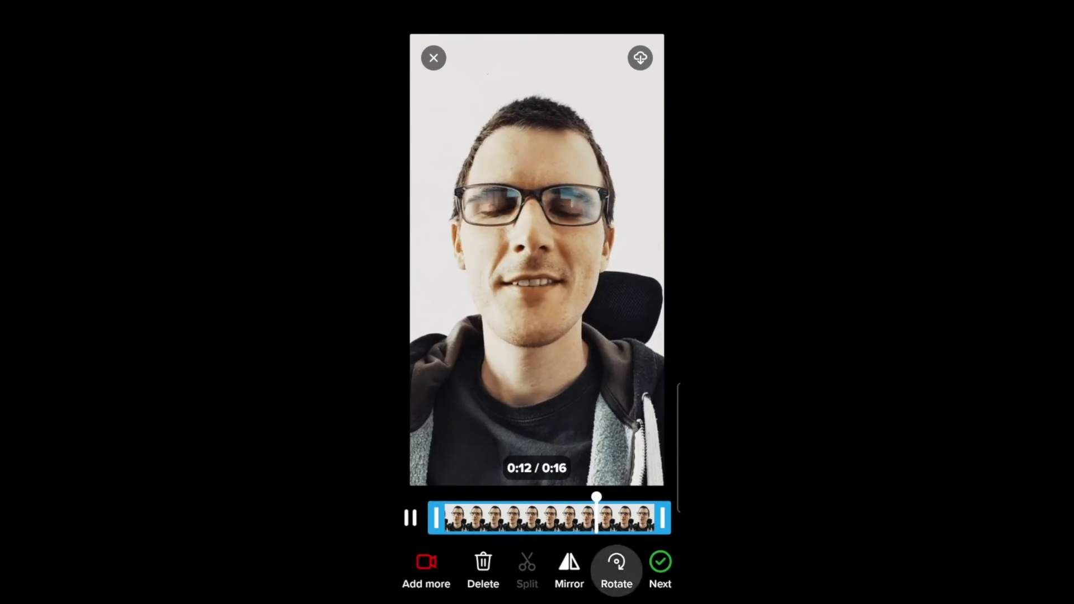
left_click(617, 562)
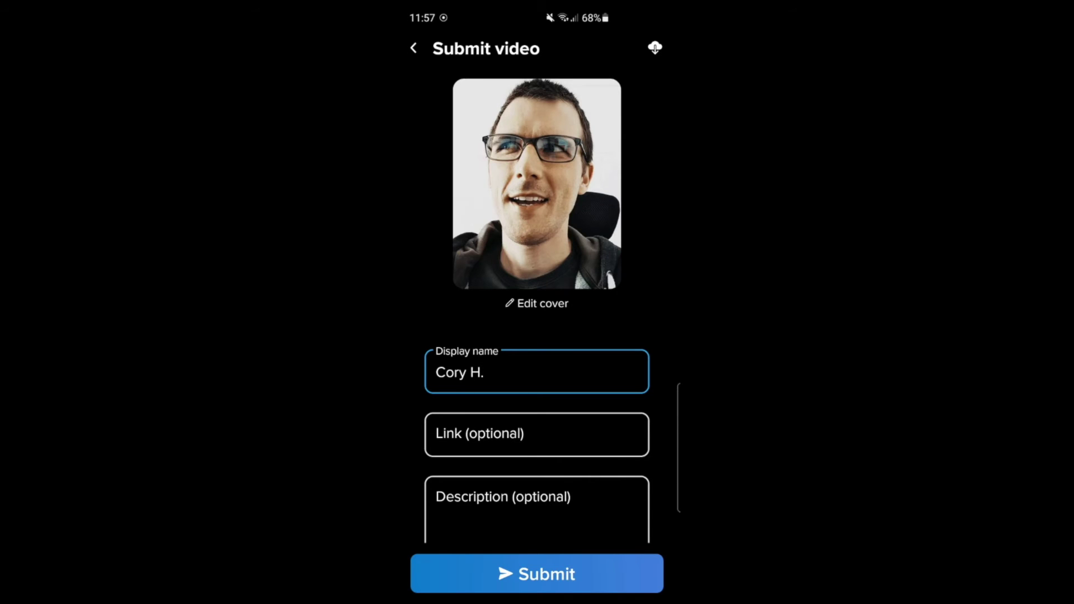
- Correct the end of the display name, review the form, and submit the response
key("BackSpace")
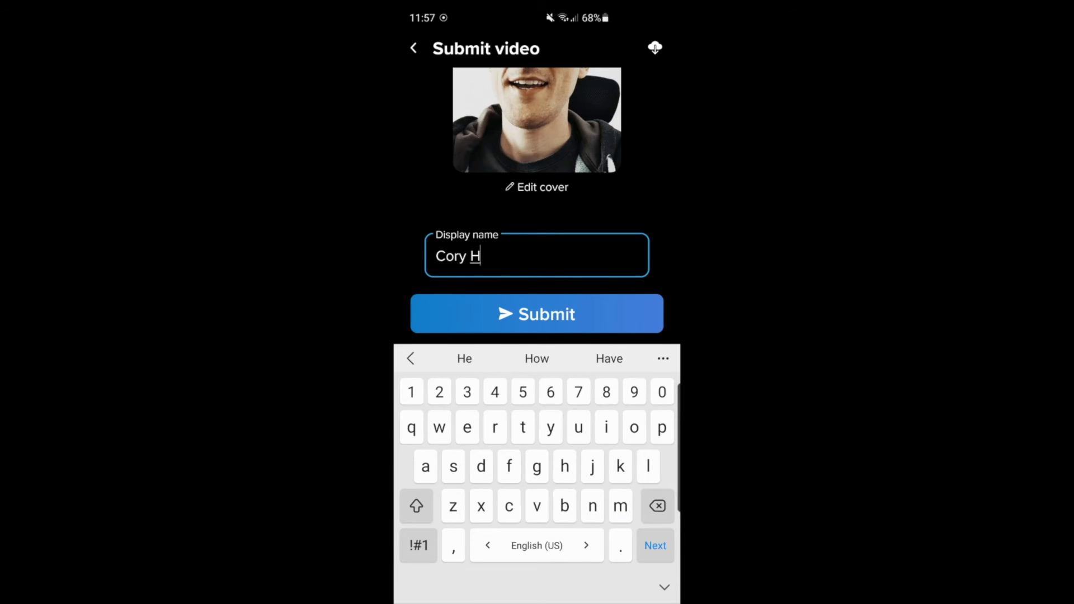
type("urst")
scroll(537, 179, "down", 2)
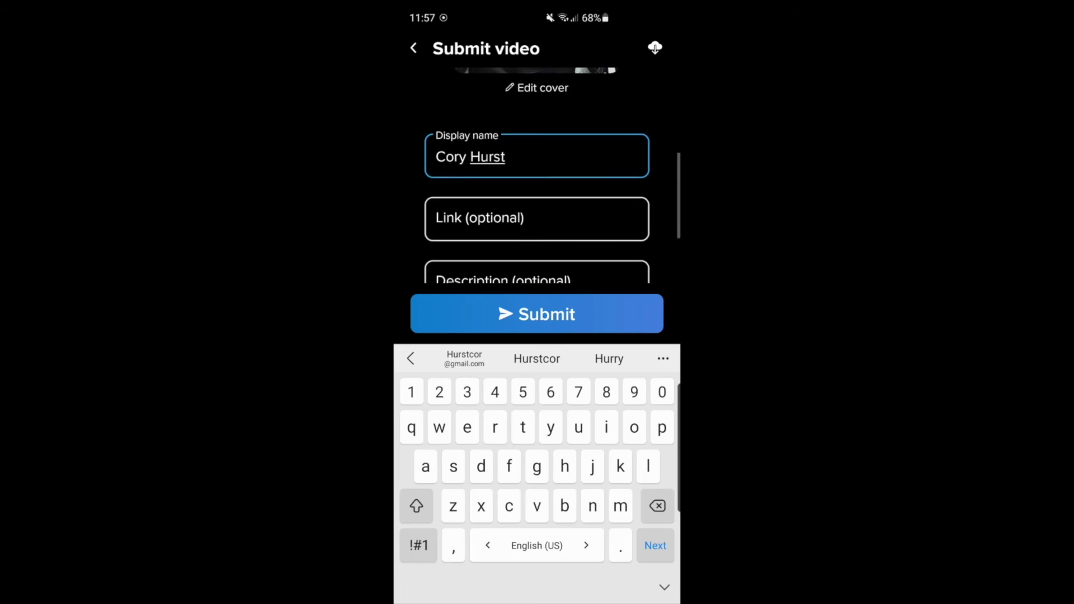
scroll(537, 179, "up", 3)
scroll(537, 179, "down", 3)
scroll(537, 179, "down", 3)
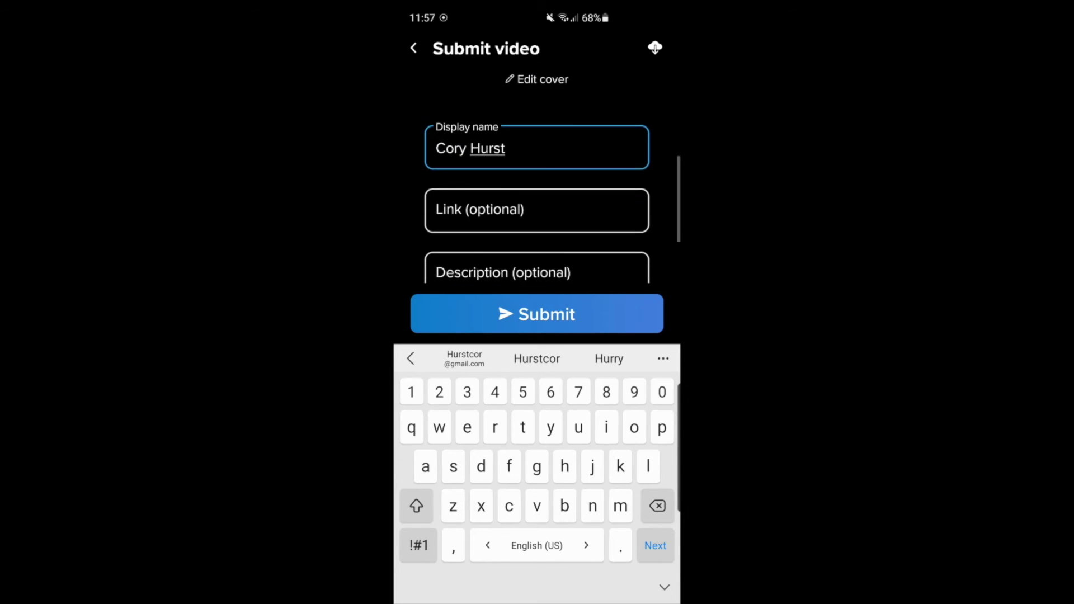
scroll(537, 179, "up", 1)
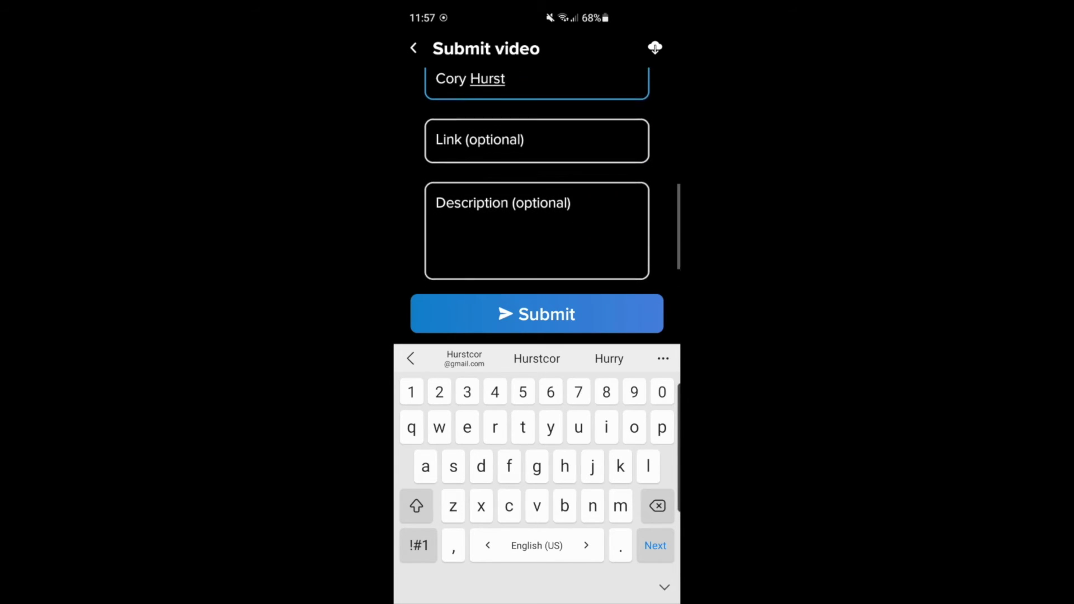
scroll(537, 179, "up", 2)
scroll(537, 179, "down", 1)
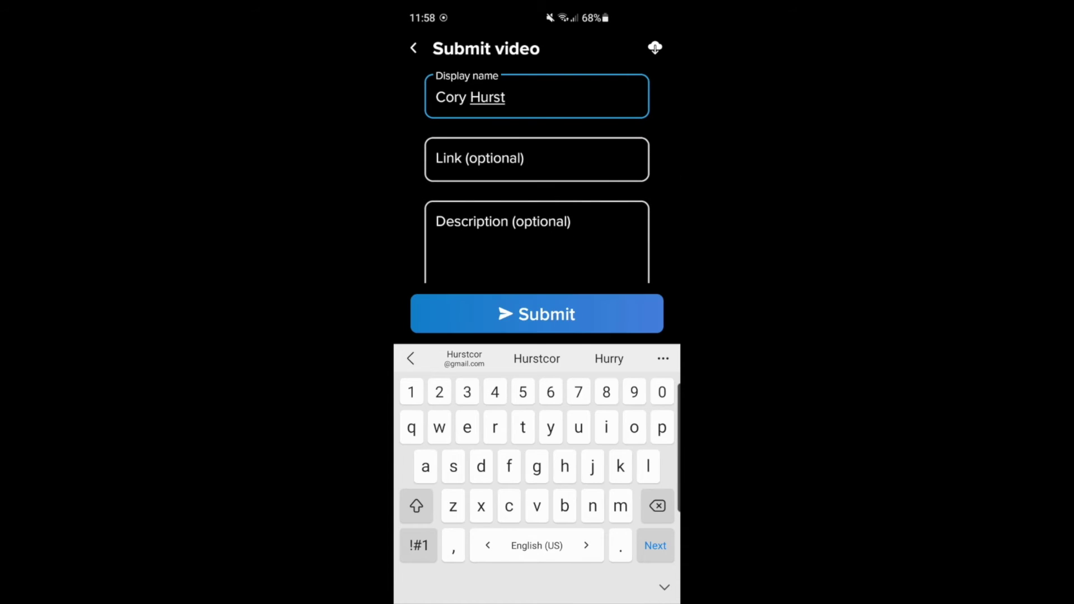
left_click(537, 313)
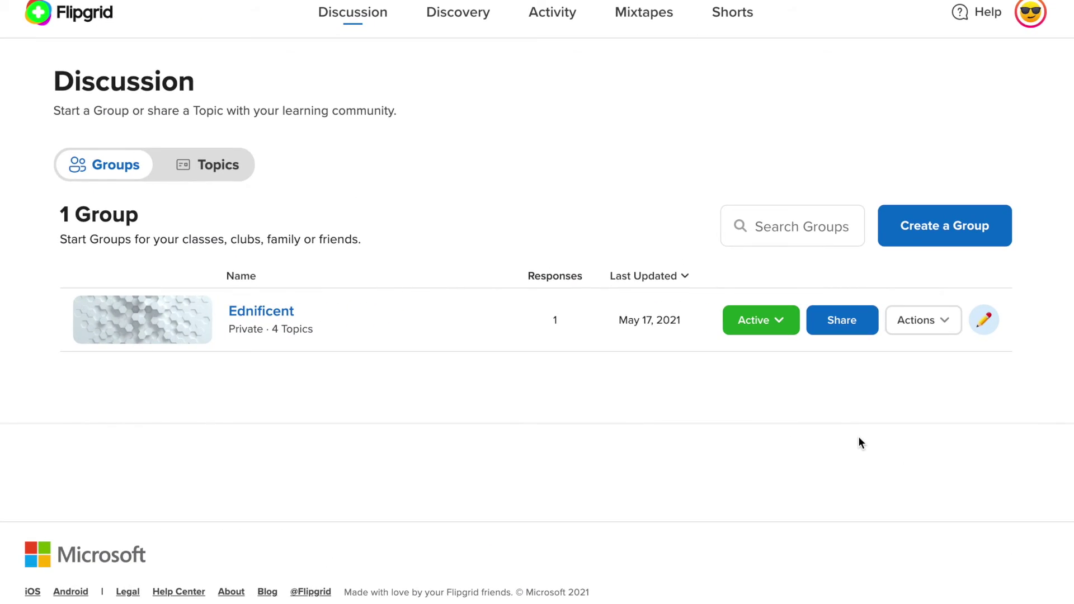
- Open Ednificent, then the Do You Sing in the Shower? topic, then the student's response
left_click(287, 311)
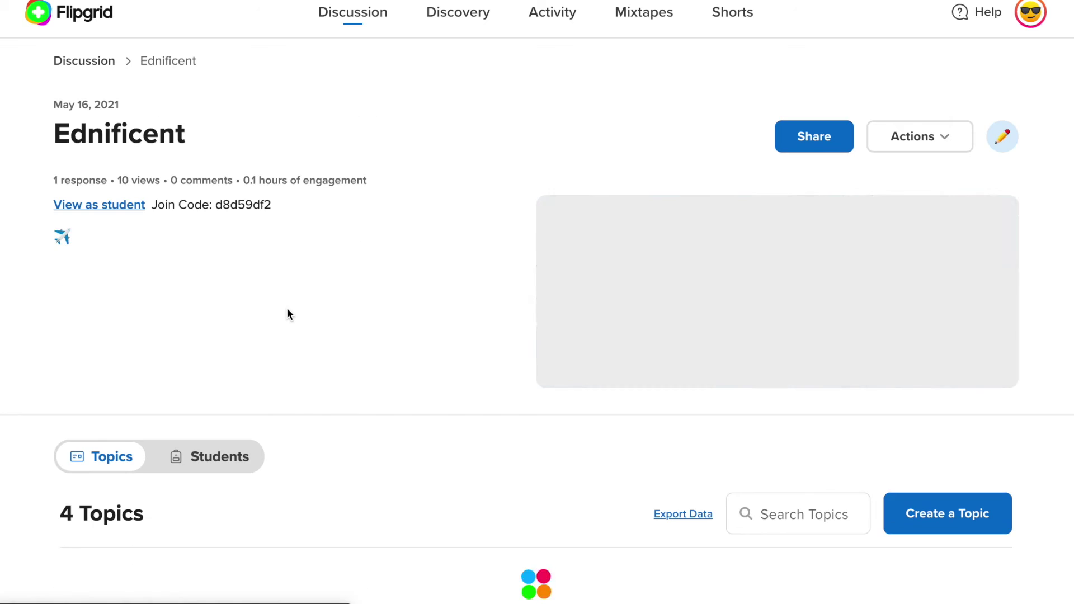
scroll(480, 462, "down", 6)
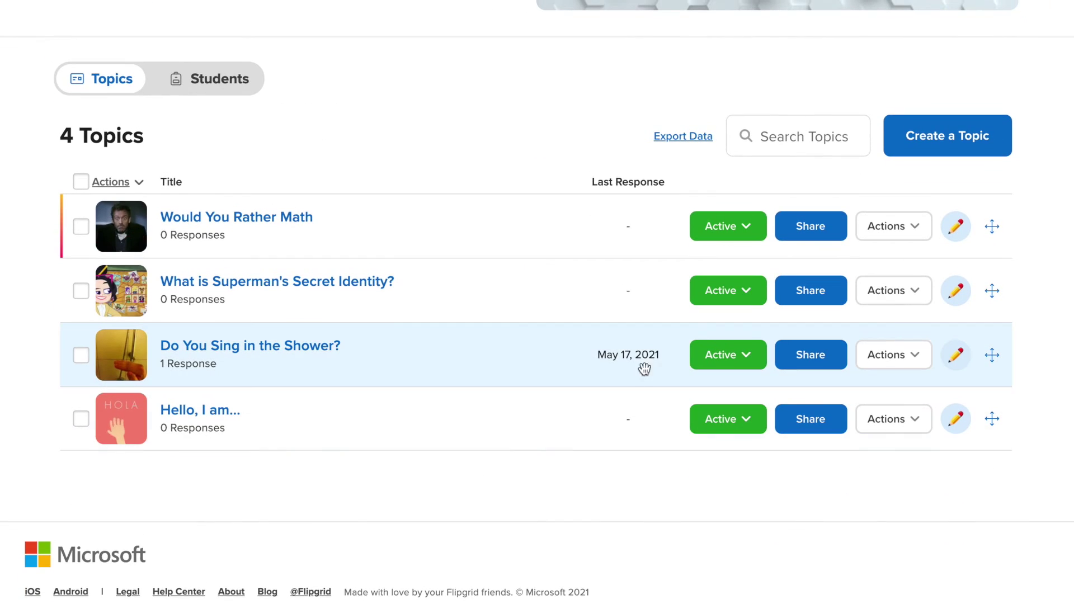
left_click(629, 362)
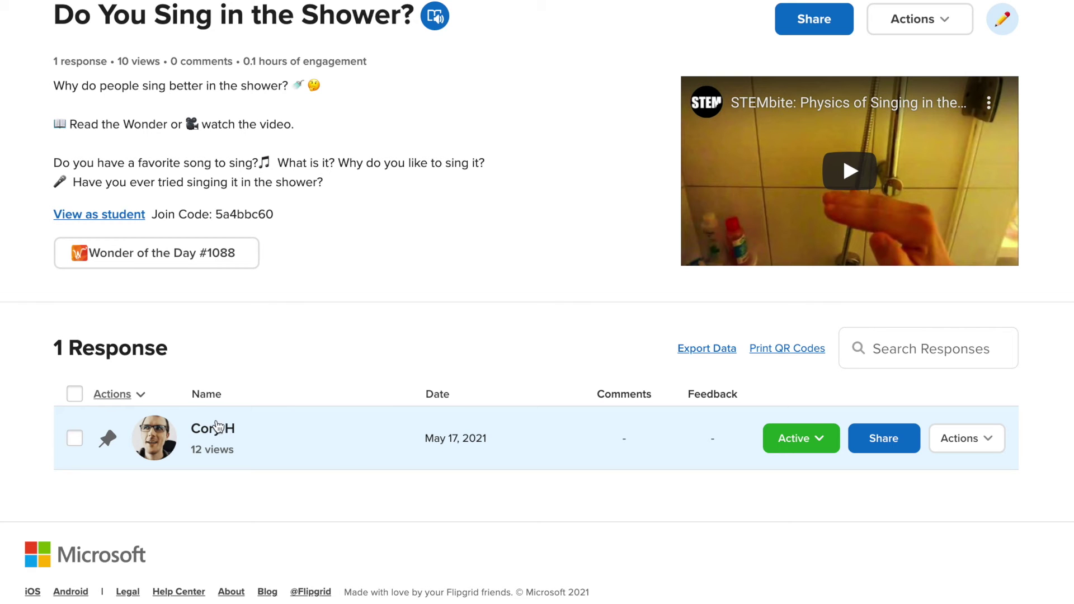
left_click(226, 434)
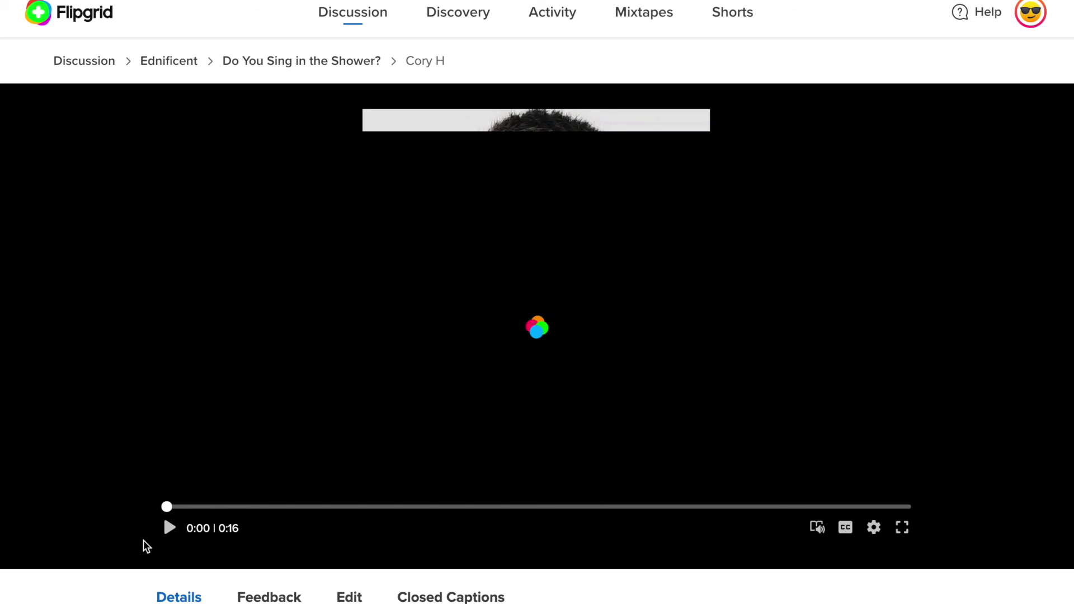
- Briefly play and then pause the student's 0:16 response video
left_click(169, 529)
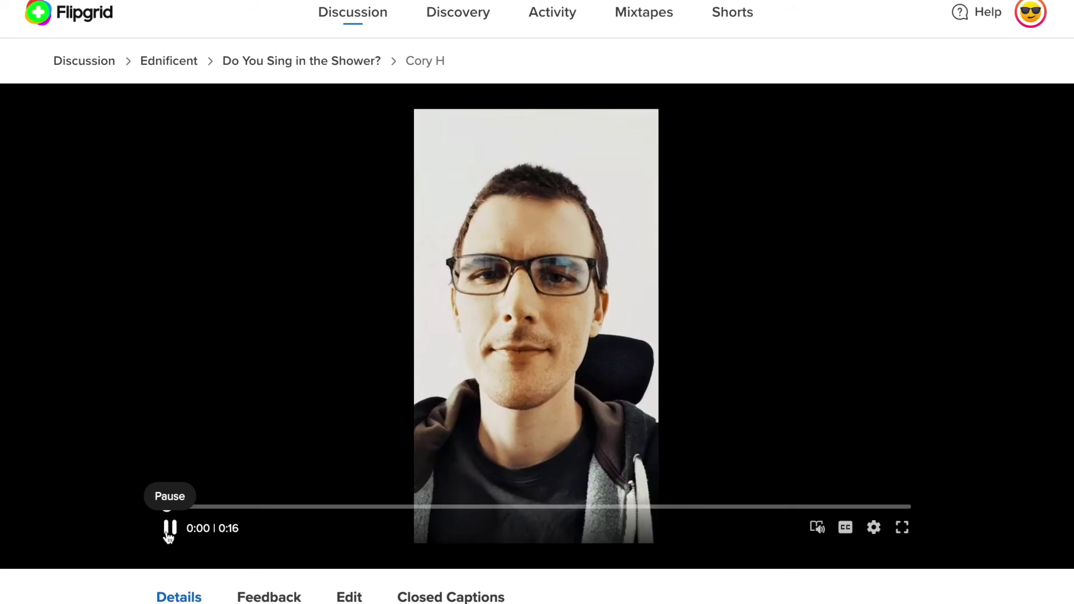
left_click(170, 528)
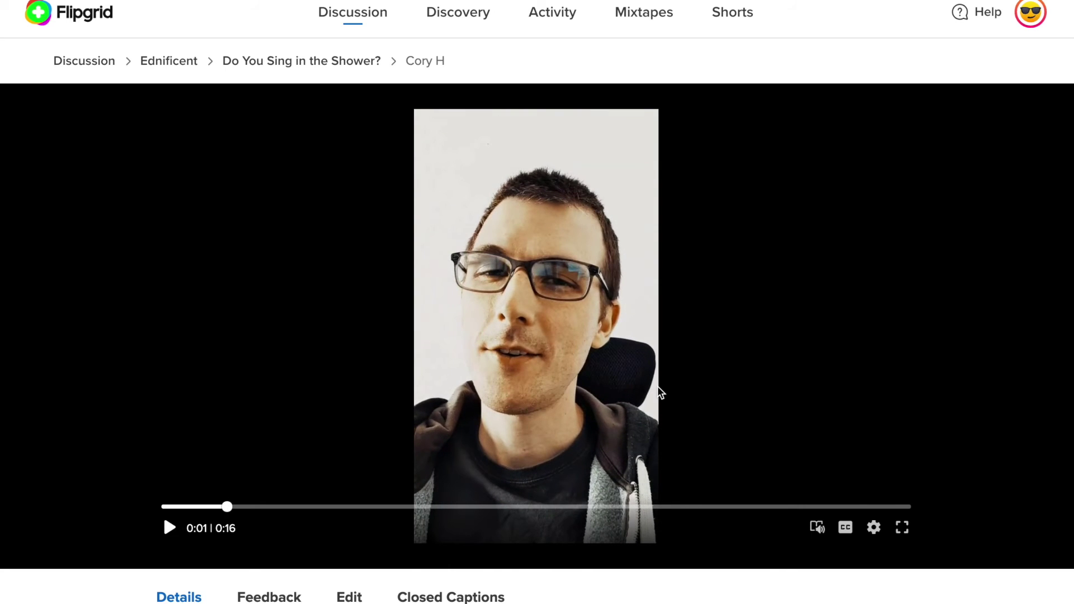
scroll(887, 458, "down", 8)
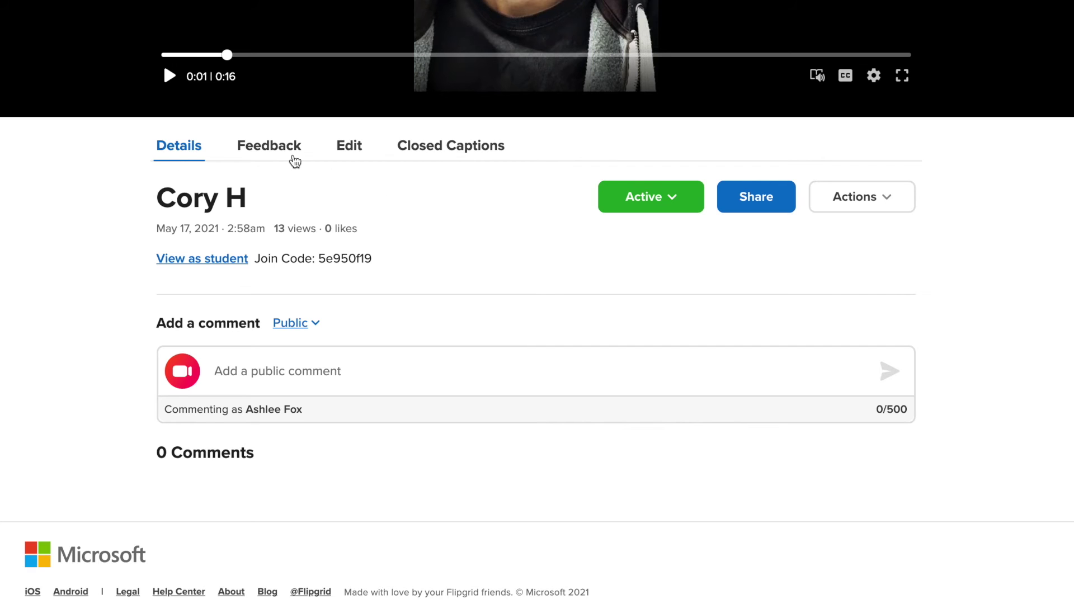
- Switch to the Feedback tab and look through the private feedback form
left_click(292, 148)
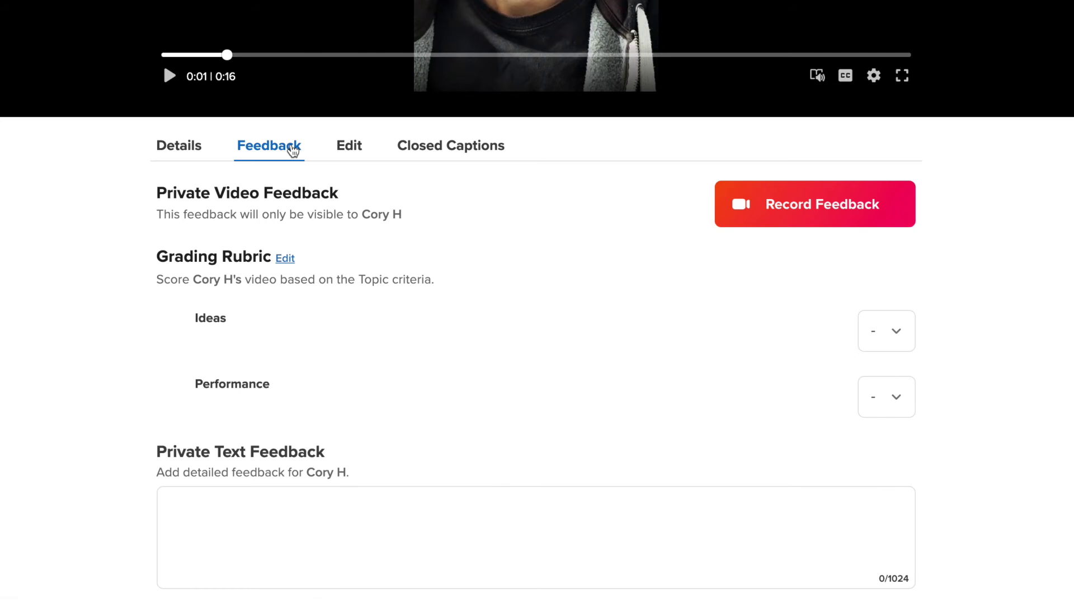
scroll(491, 366, "down", 2)
scroll(491, 368, "down", 2)
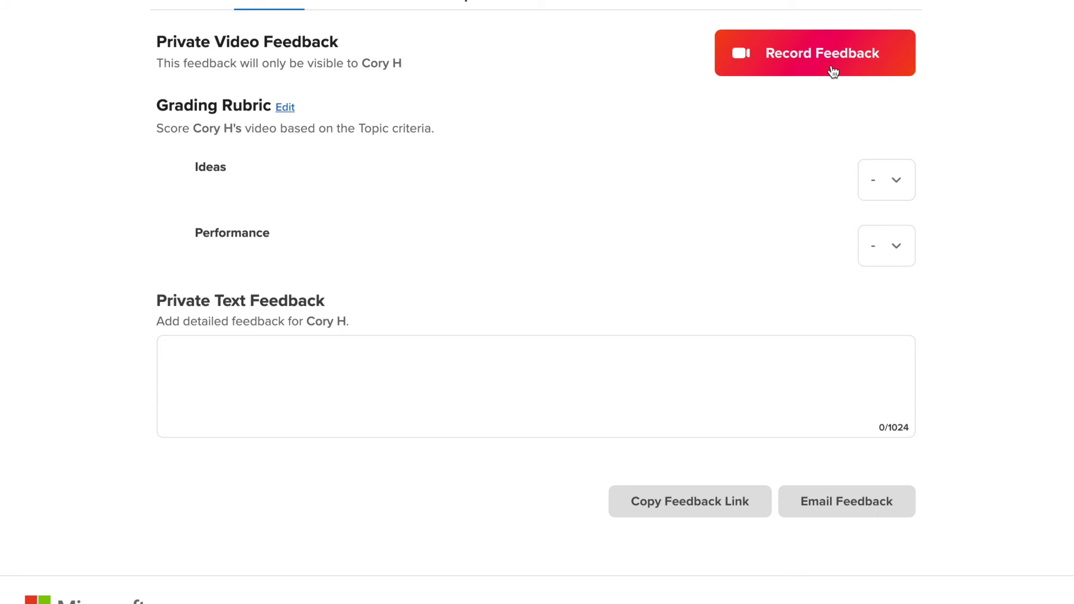
scroll(554, 408, "up", 2)
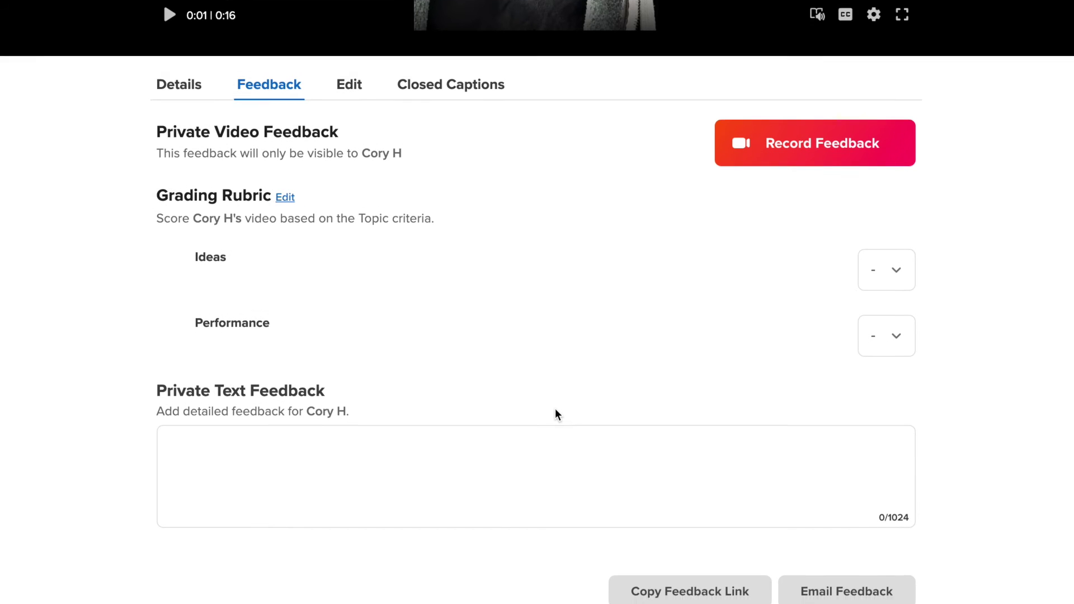
scroll(555, 411, "down", 1)
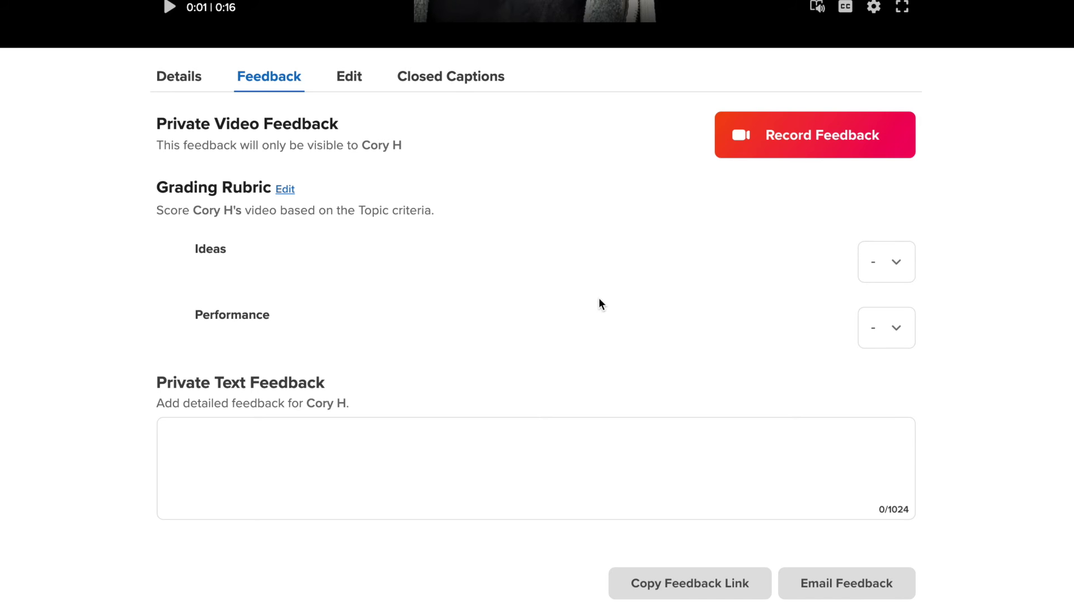
scroll(599, 299, "down", 2)
scroll(599, 299, "up", 7)
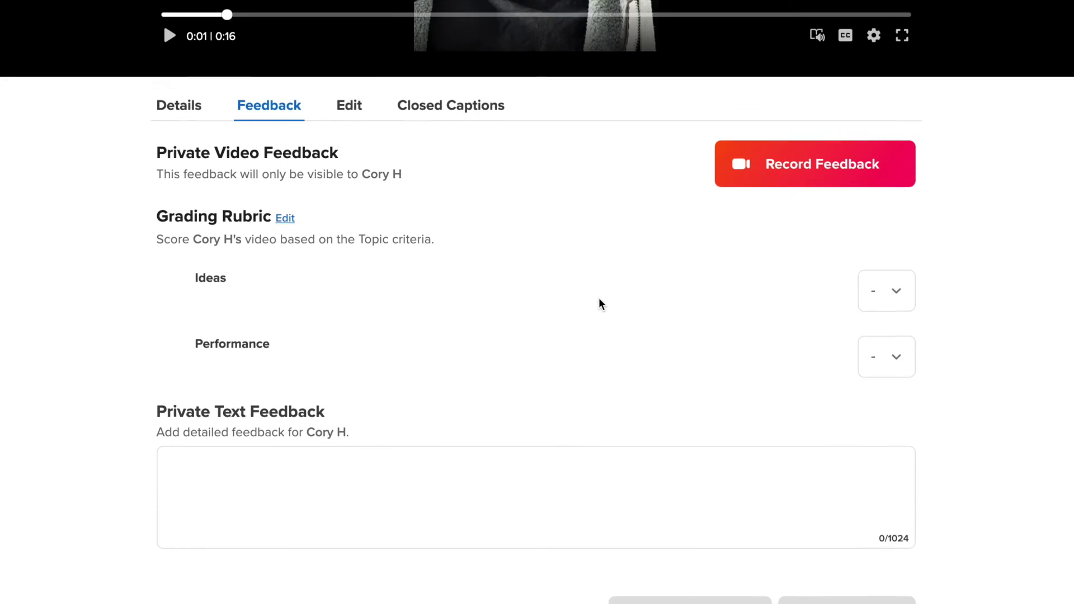
scroll(598, 304, "up", 2)
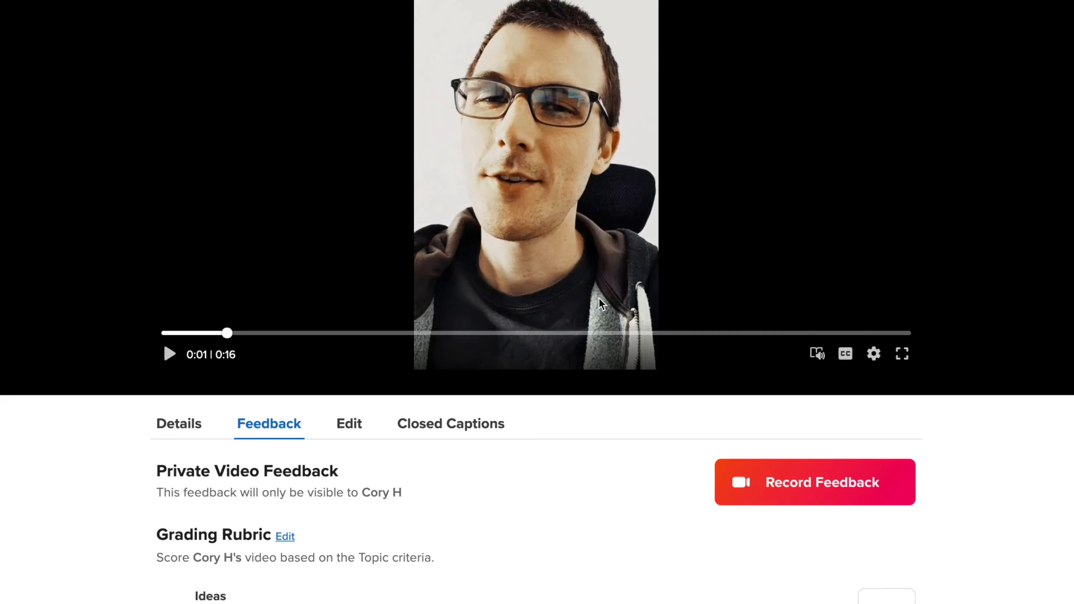
scroll(599, 304, "down", 5)
scroll(601, 303, "down", 2)
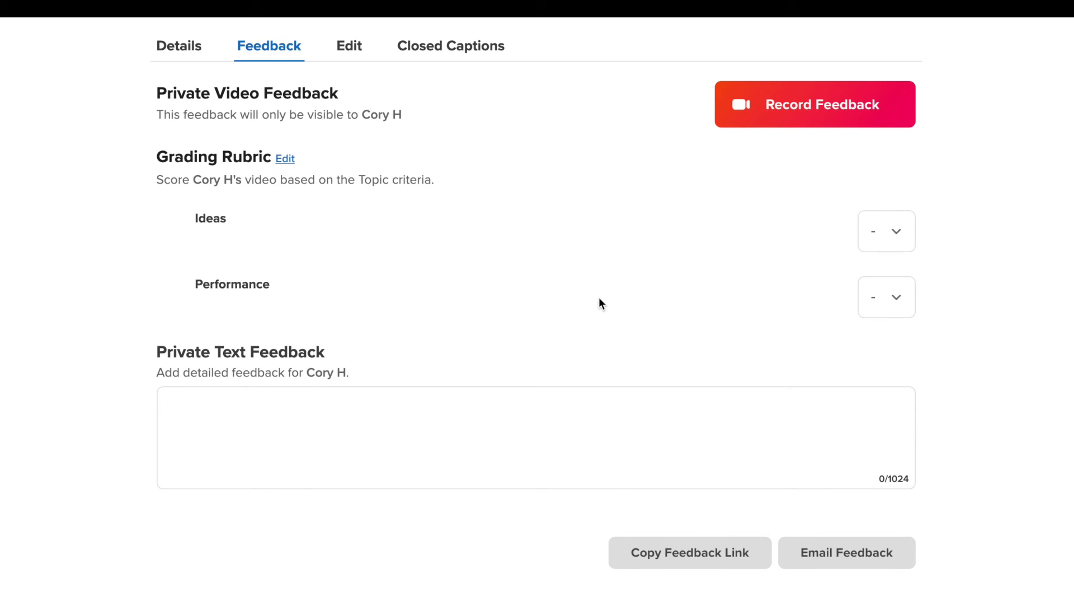
scroll(599, 303, "up", 11)
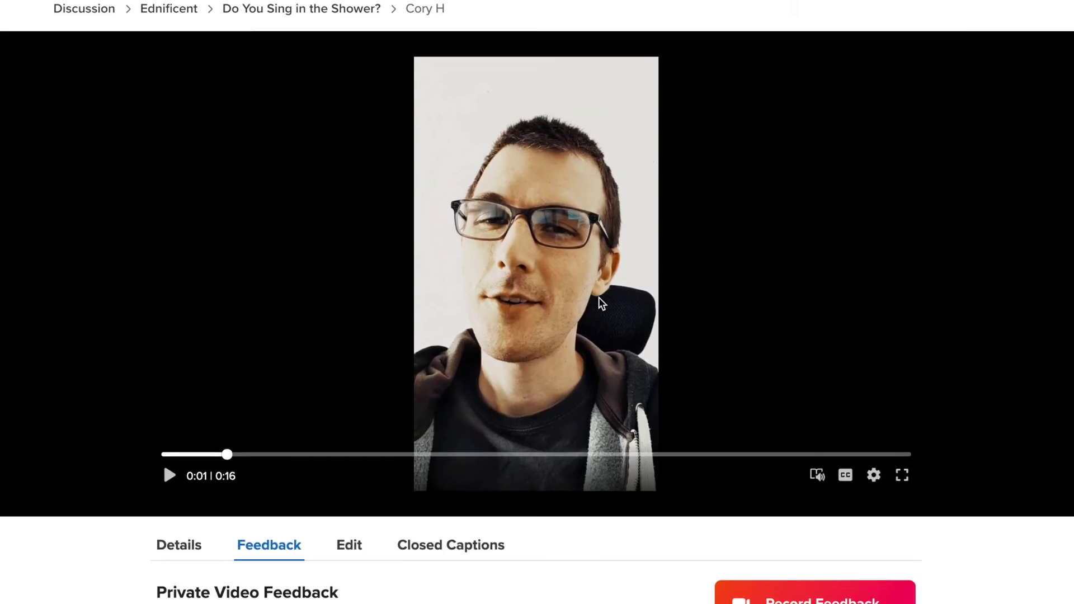
scroll(599, 303, "down", 9)
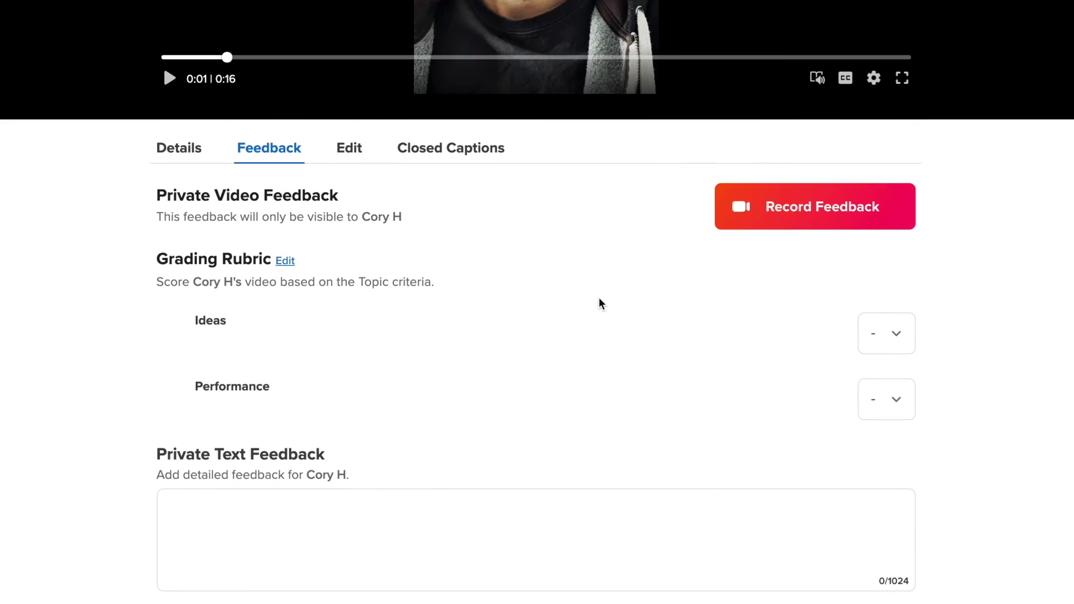
scroll(598, 303, "down", 4)
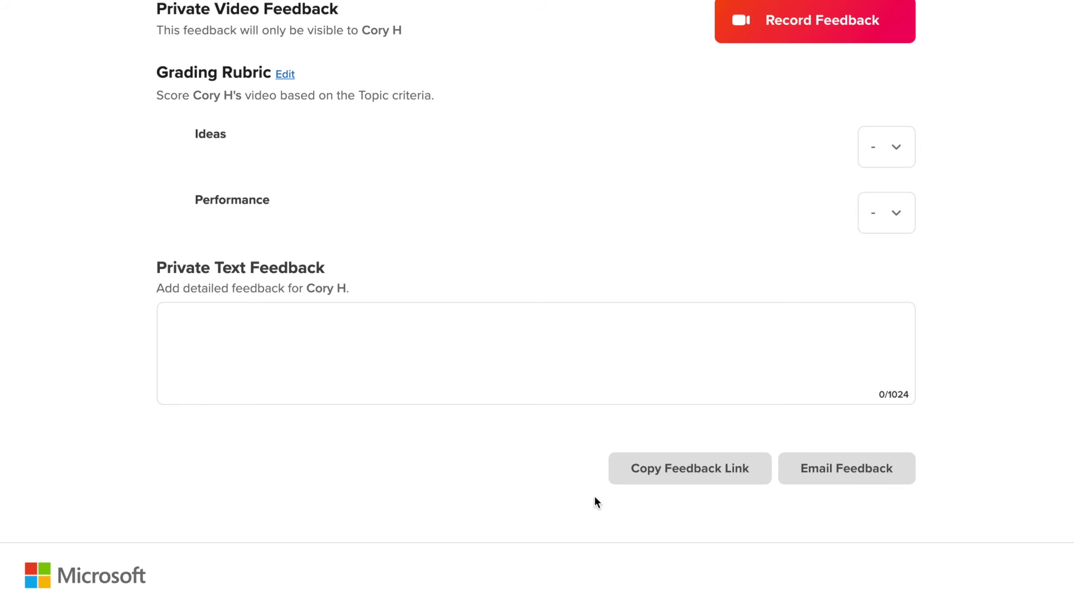
scroll(594, 501, "down", 1)
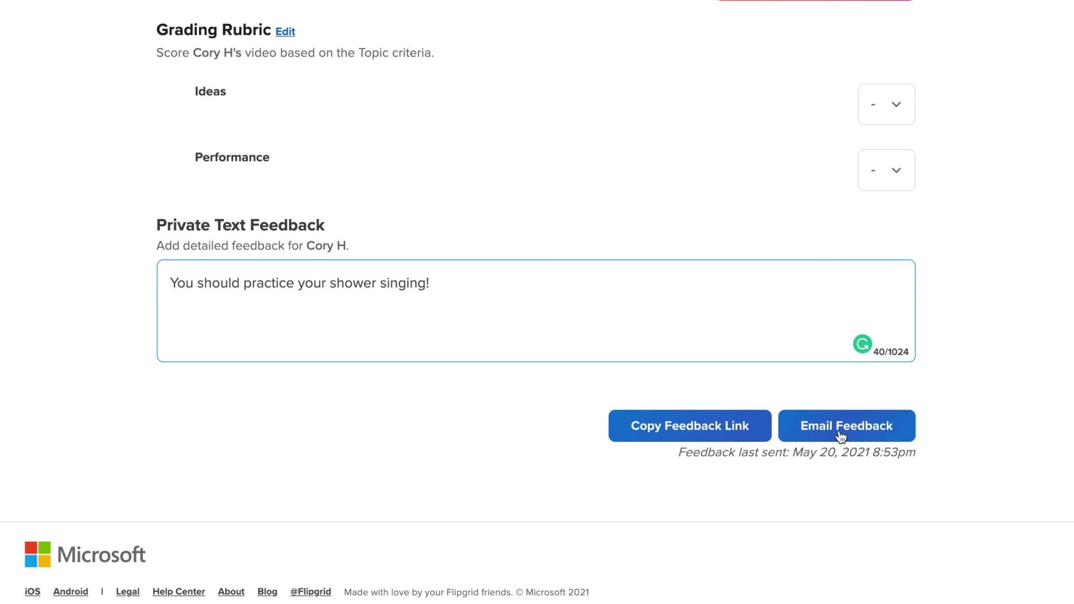
- Email the text feedback to the student and show its shareable feedback link
left_click(840, 436)
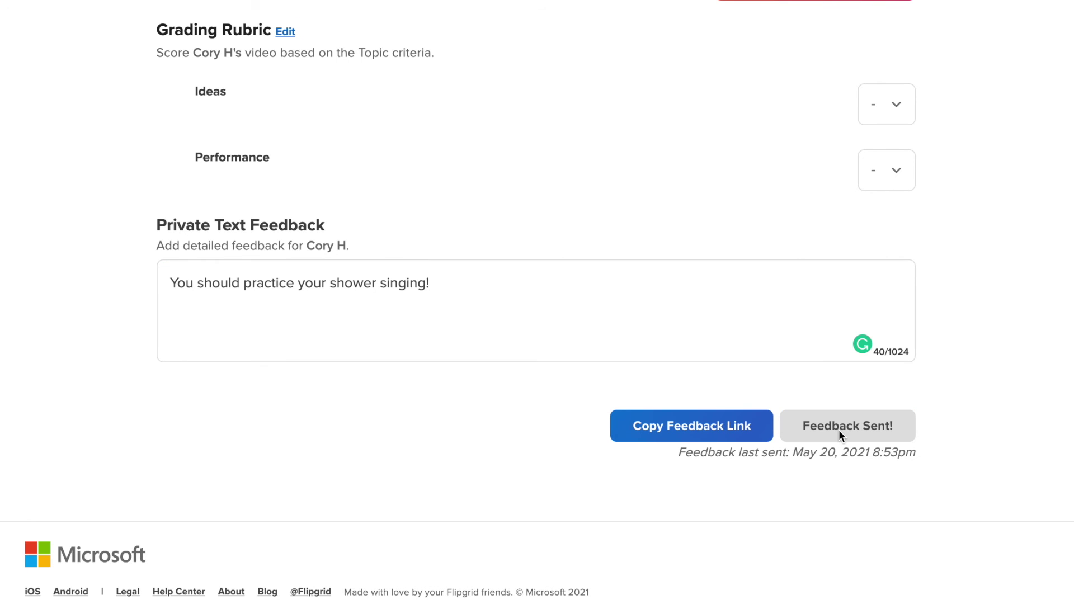
left_click(687, 427)
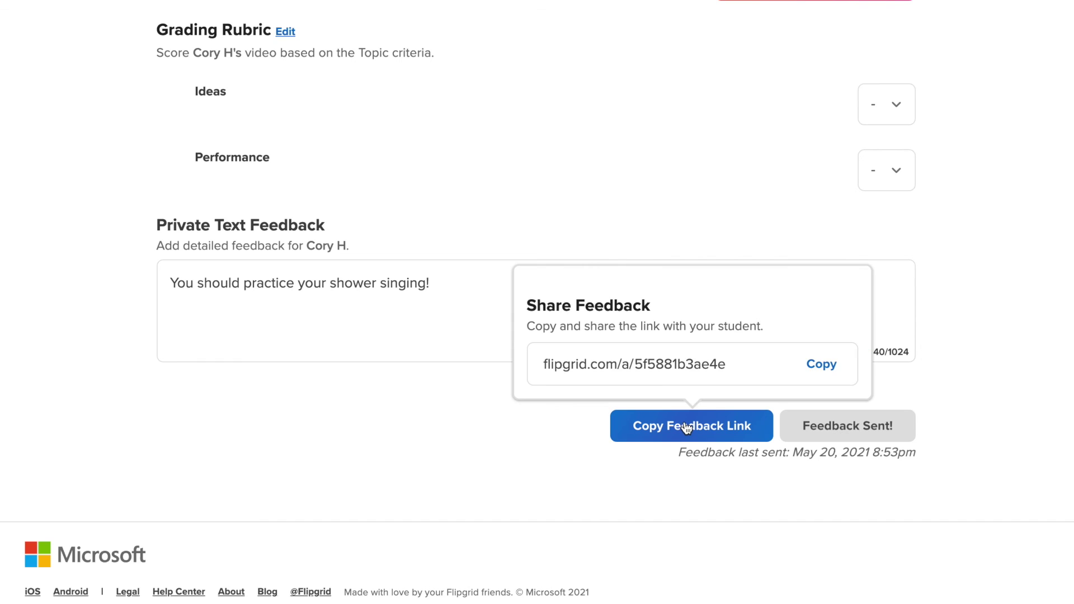